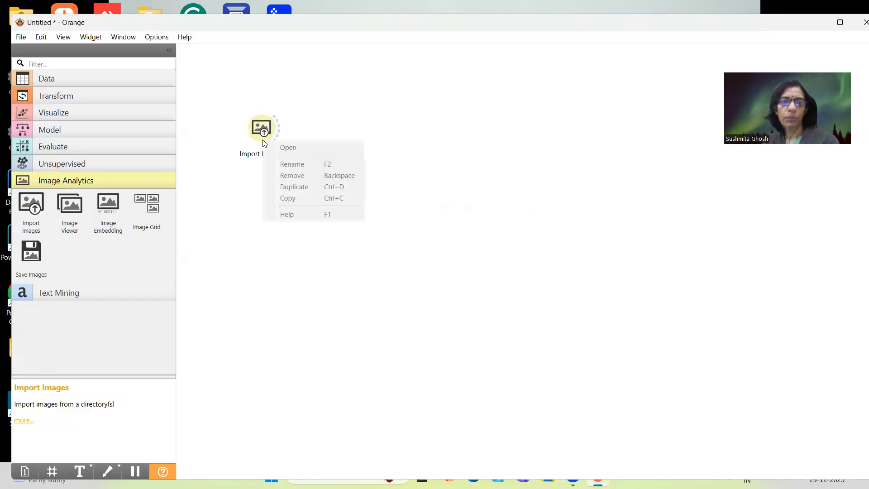
- Rename the Import Images widget on the canvas to Train
{"action": "left_click", "coordinate": [294, 169]}
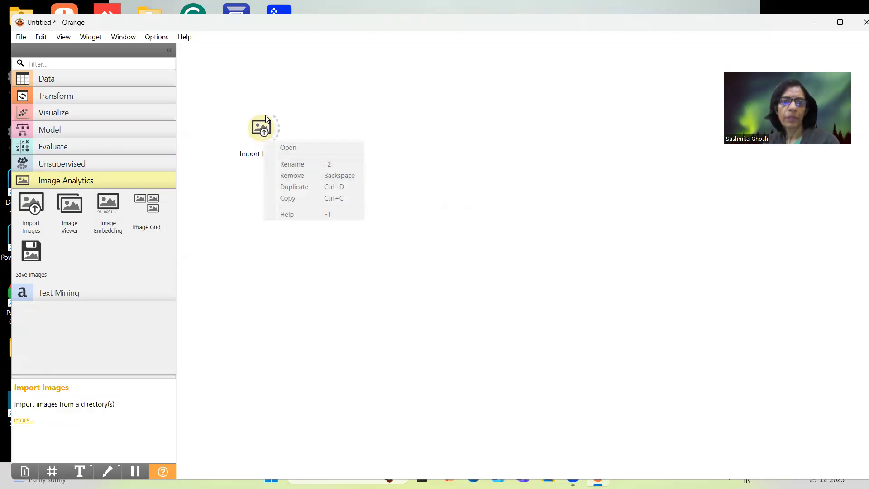
{"action": "right_click", "coordinate": [259, 118]}
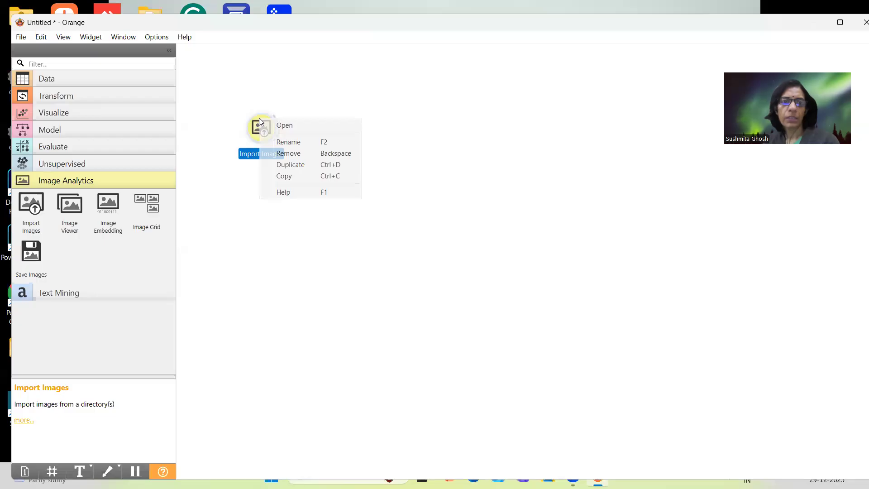
{"action": "left_click", "coordinate": [286, 143]}
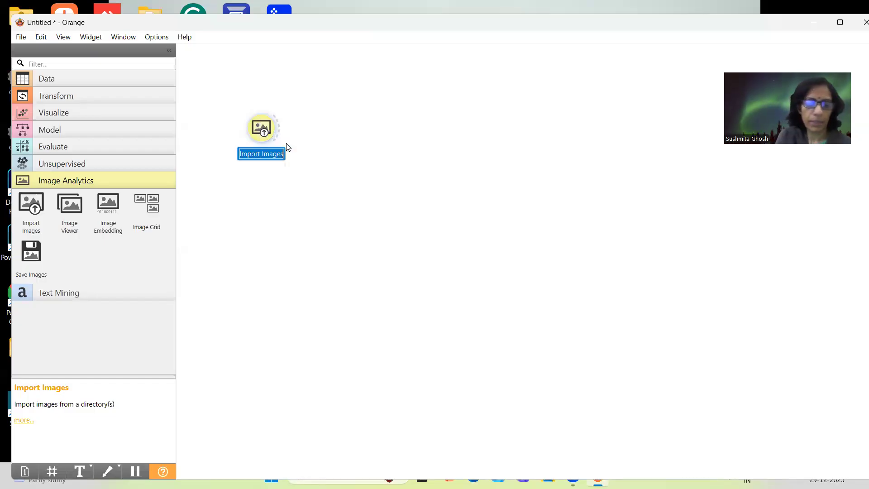
{"action": "type", "text": "Train"}
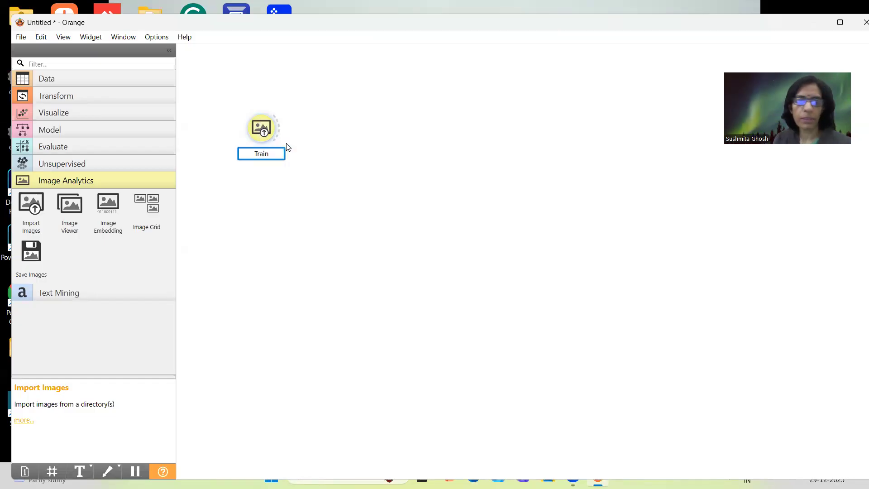
{"action": "left_click", "coordinate": [304, 149]}
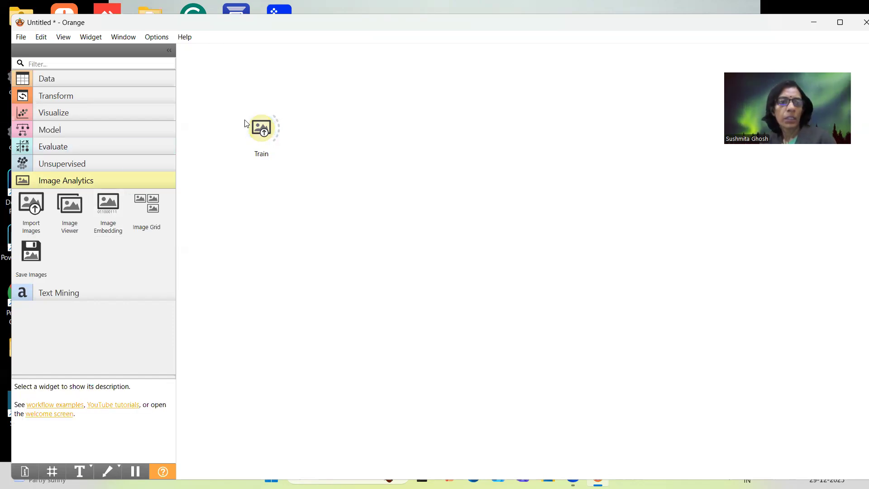
- Load the Coral Bleach Train Dataset folder into the Train widget and close its window
{"action": "double_click", "coordinate": [268, 127]}
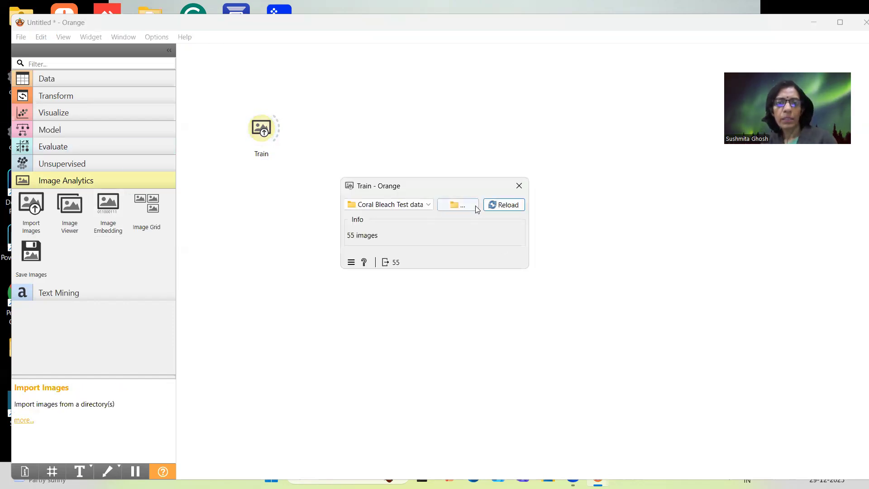
{"action": "left_click", "coordinate": [460, 206]}
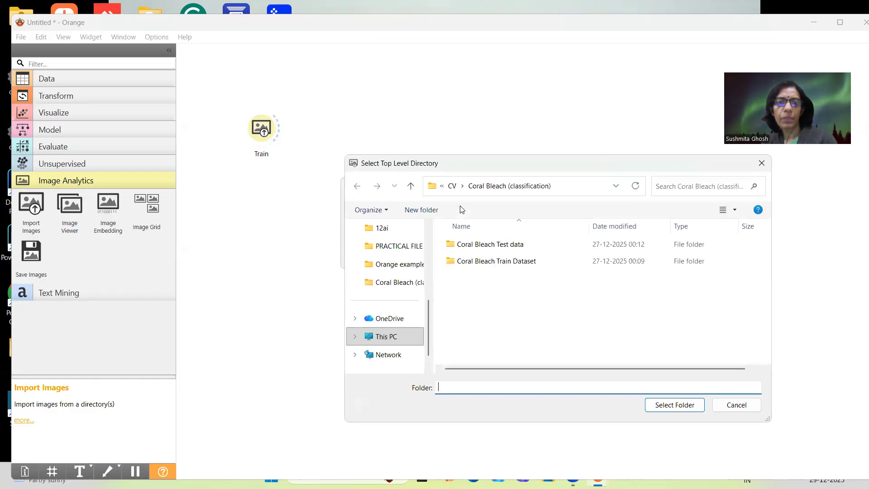
{"action": "left_click", "coordinate": [508, 266]}
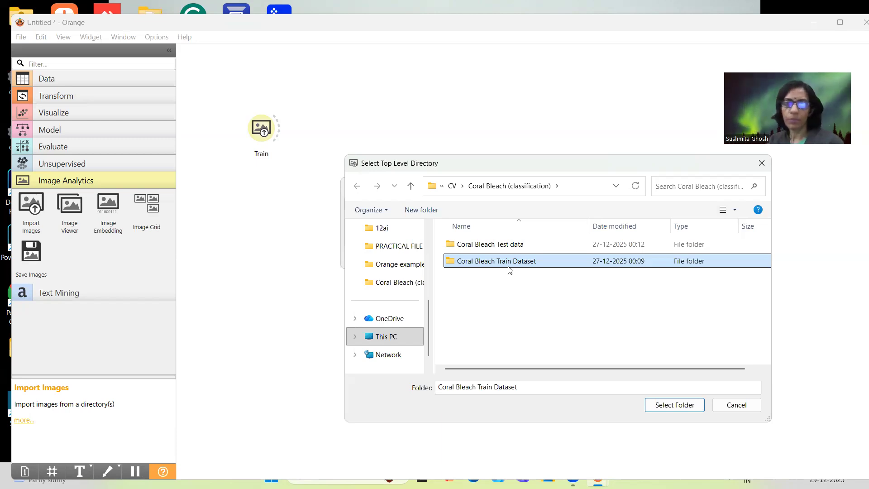
{"action": "left_click", "coordinate": [674, 406]}
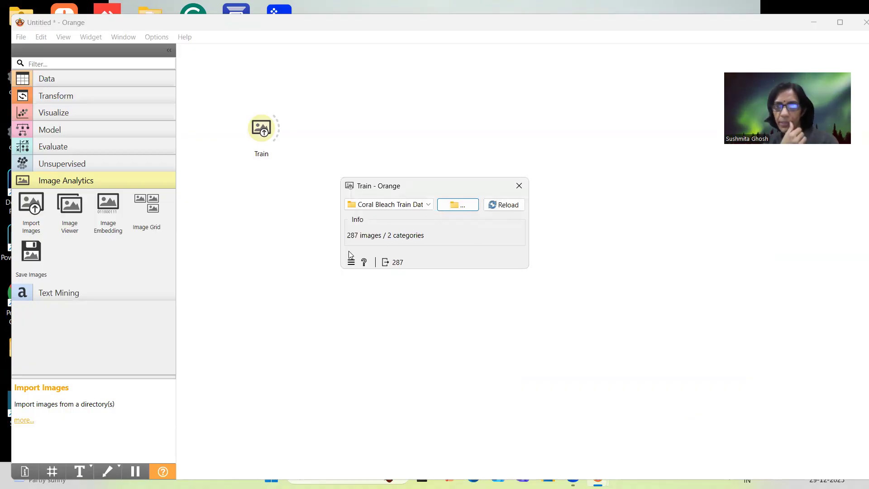
{"action": "left_click", "coordinate": [519, 186]}
- Add an Image Viewer widget up beside Train and feed it Train's data
{"action": "left_click", "coordinate": [73, 211]}
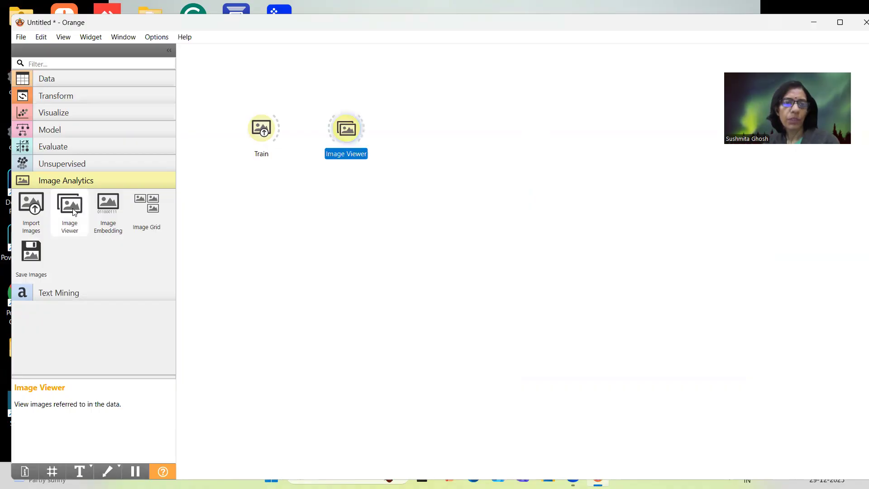
{"action": "left_click_drag", "start_coordinate": [354, 127], "coordinate": [345, 106]}
{"action": "left_click_drag", "start_coordinate": [261, 337], "coordinate": [322, 108]}
- Look through the imported training images and their category labels in the Image Viewer, and close it
{"action": "double_click", "coordinate": [337, 110]}
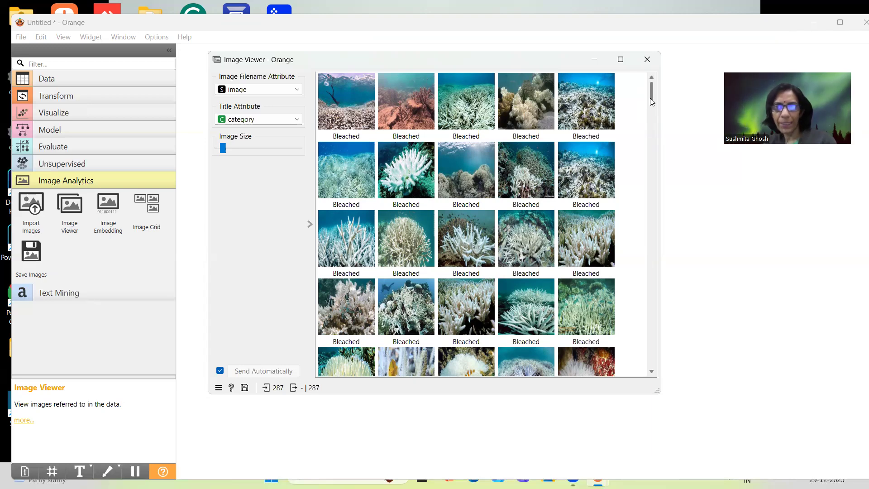
{"action": "left_click_drag", "start_coordinate": [651, 101], "coordinate": [669, 282]}
{"action": "left_click_drag", "start_coordinate": [669, 219], "coordinate": [667, 209]}
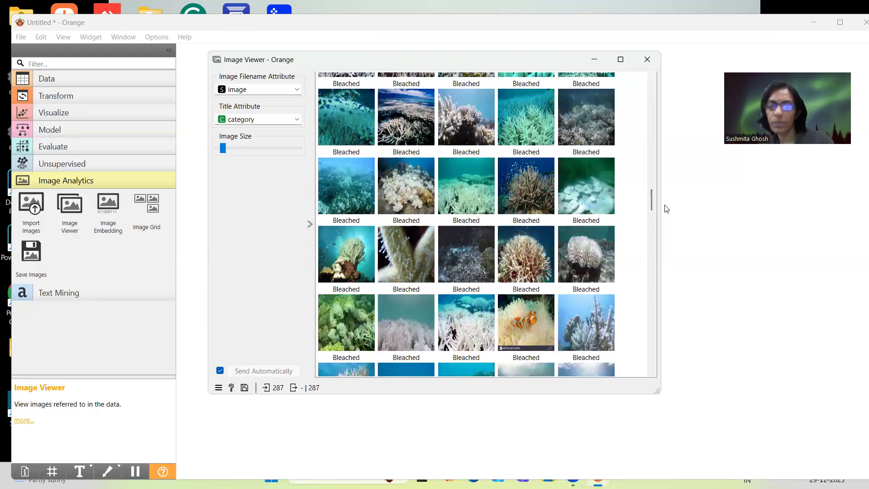
{"action": "left_click", "coordinate": [653, 65]}
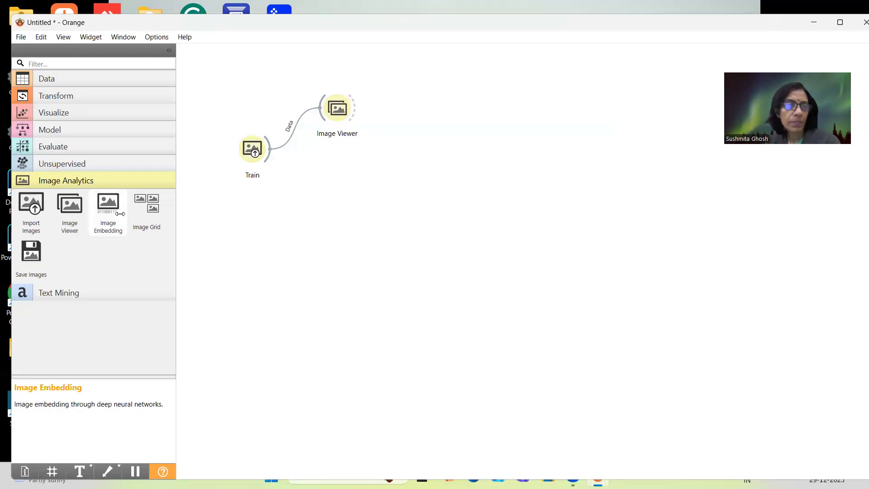
- Connect Train to a new Image Embedding widget, and send its embeddings to a new Data Table placed above
{"action": "left_click", "coordinate": [108, 204]}
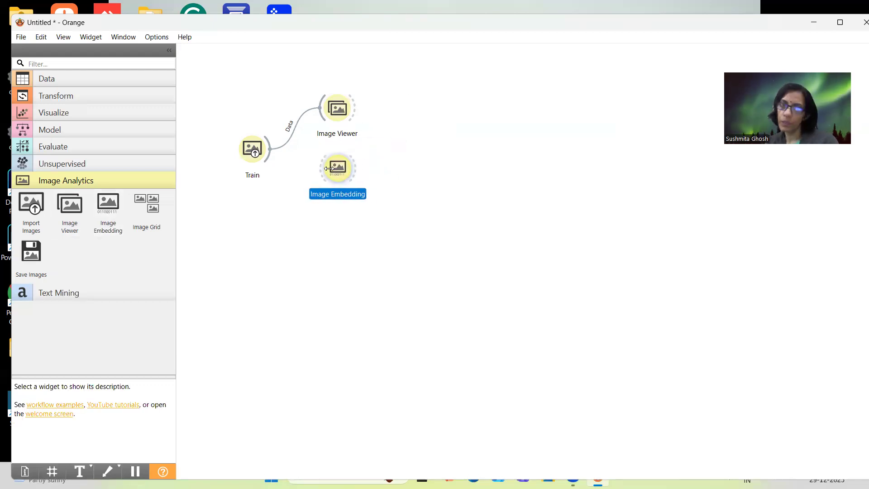
{"action": "left_click_drag", "start_coordinate": [269, 157], "coordinate": [319, 168]}
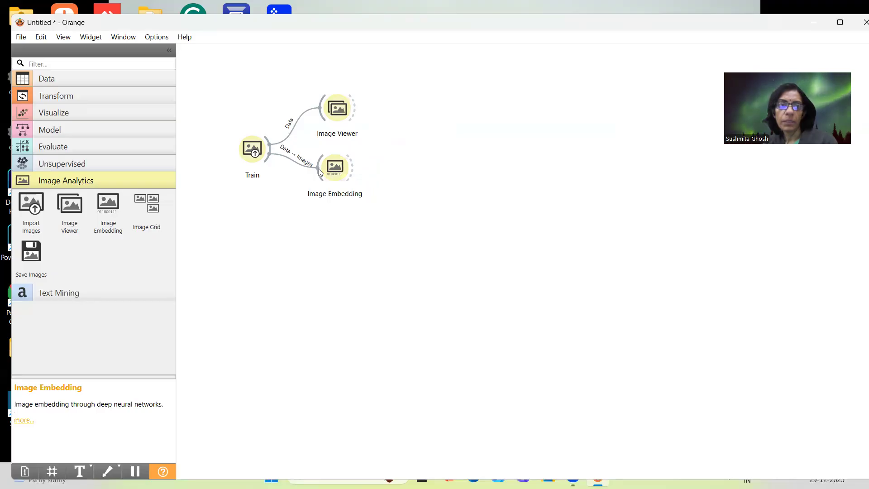
{"action": "left_click", "coordinate": [121, 78]}
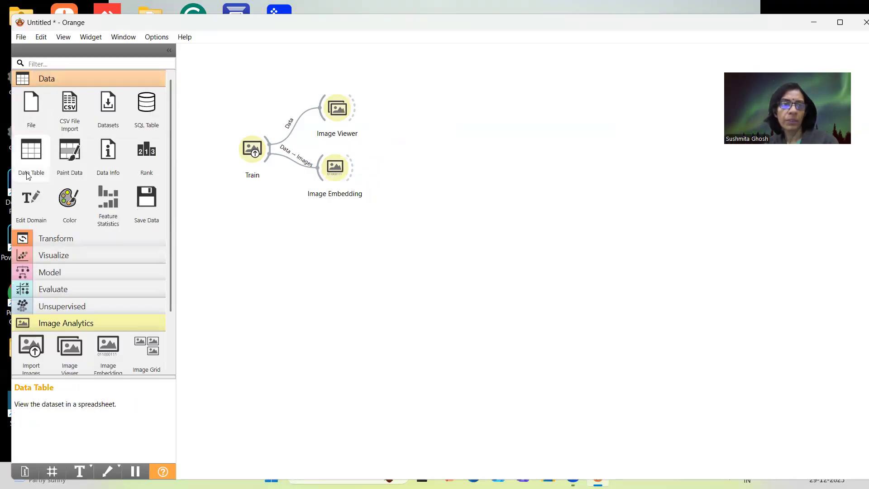
{"action": "left_click", "coordinate": [30, 156]}
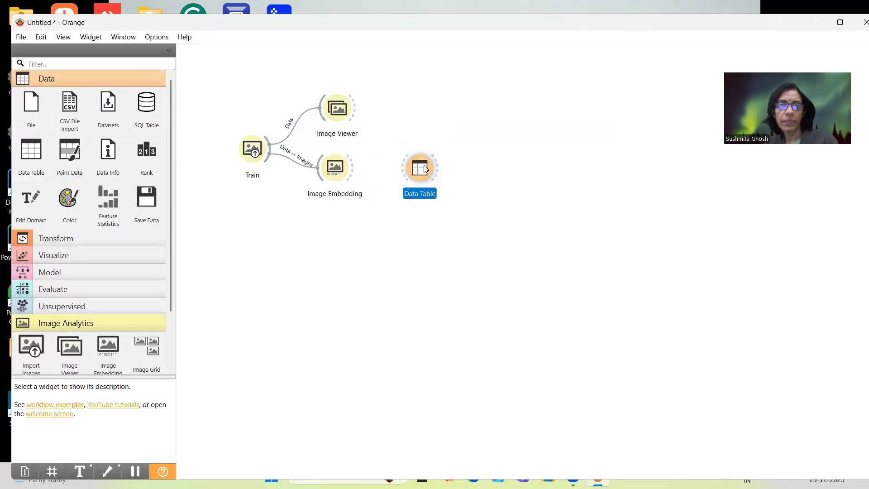
{"action": "left_click_drag", "start_coordinate": [426, 169], "coordinate": [417, 87]}
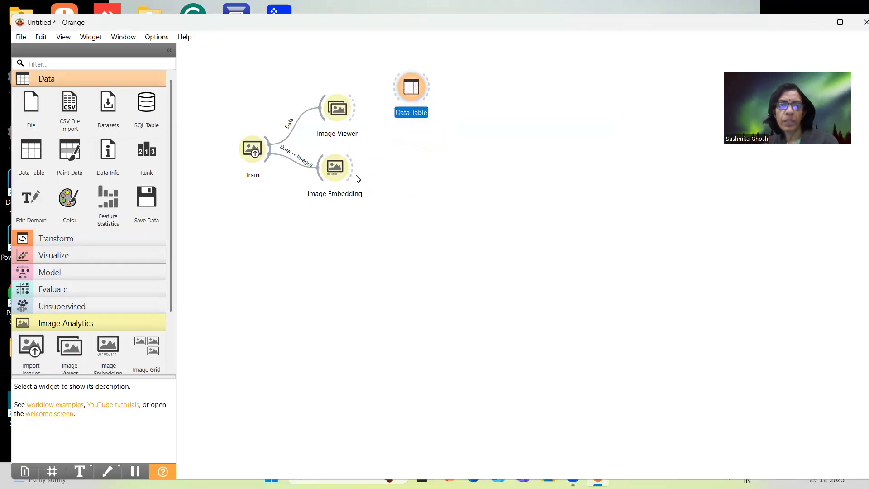
{"action": "left_click_drag", "start_coordinate": [354, 169], "coordinate": [395, 98]}
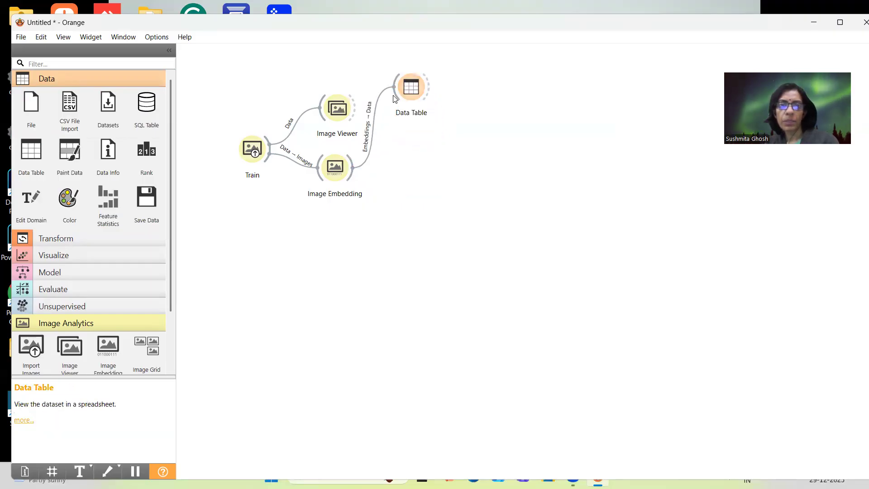
- Examine the image attributes and embedding feature columns in the Data Table, and close it
{"action": "double_click", "coordinate": [409, 95]}
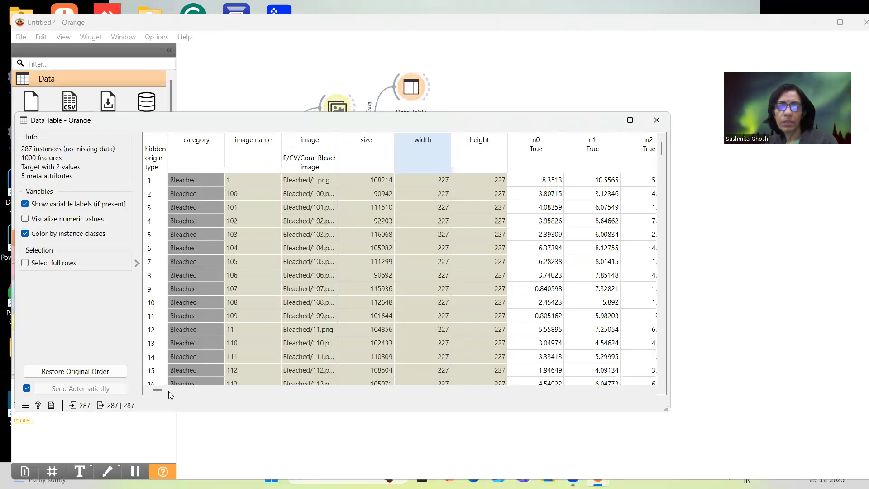
{"action": "left_click_drag", "start_coordinate": [161, 392], "coordinate": [425, 392]}
{"action": "left_click_drag", "start_coordinate": [534, 392], "coordinate": [129, 299]}
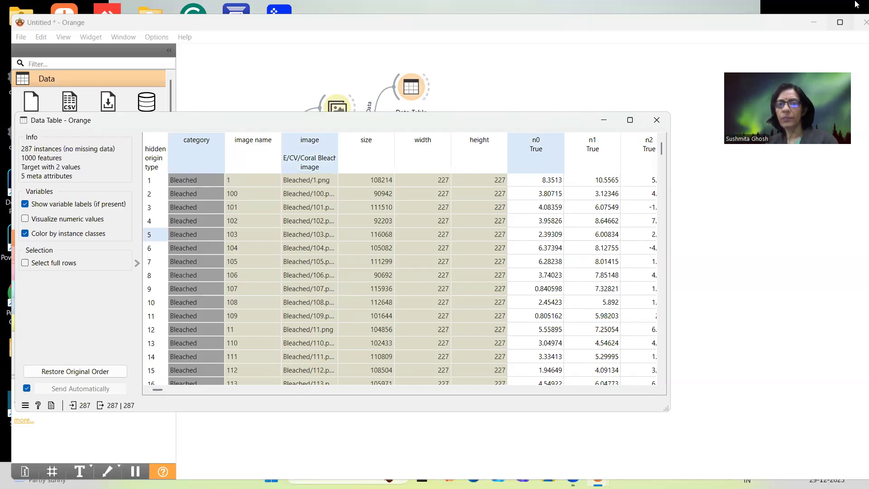
{"action": "left_click", "coordinate": [657, 121]}
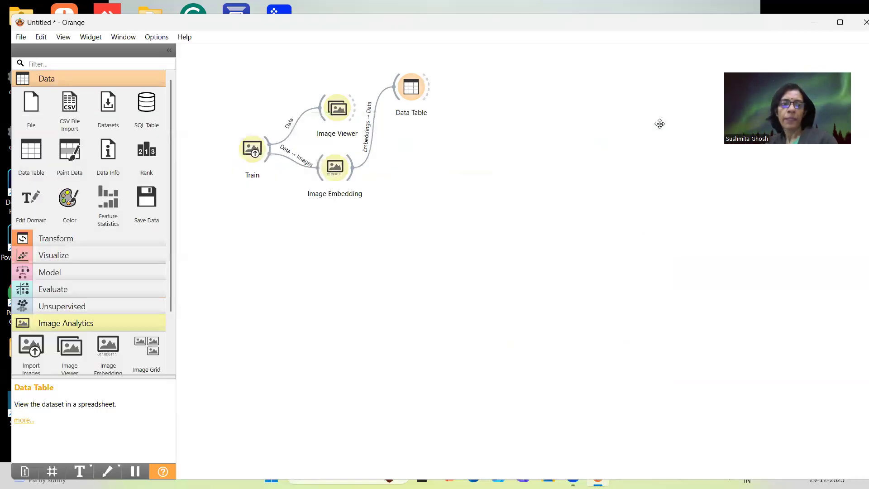
- Add Logistic Regression, Random Forest and SVM model widgets, stacked in a column below and beside Image Embedding
{"action": "left_click", "coordinate": [92, 272]}
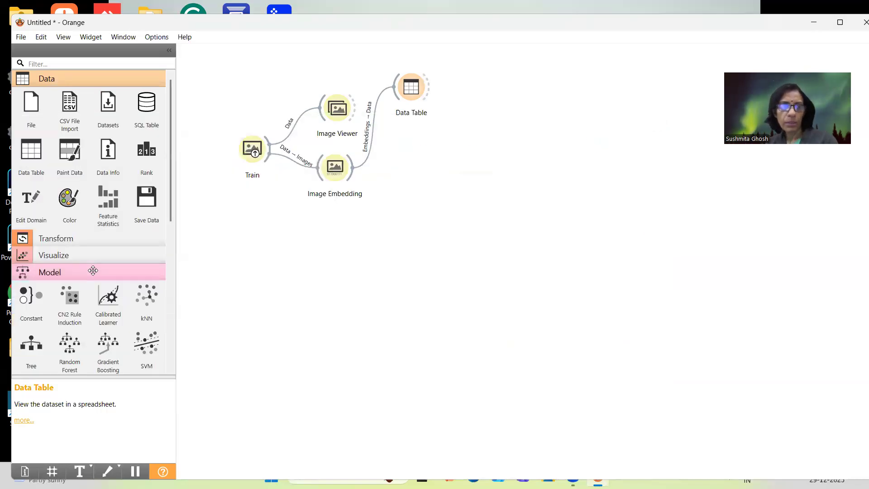
{"action": "left_click_drag", "start_coordinate": [171, 166], "coordinate": [170, 249]}
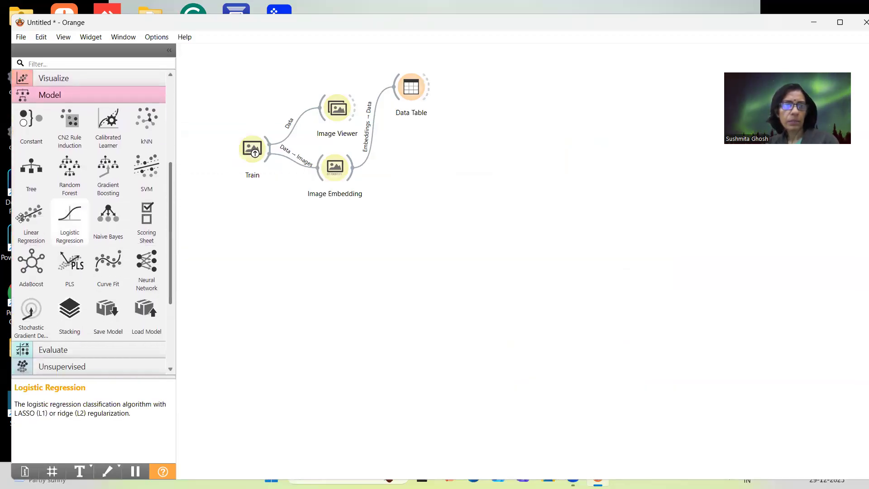
{"action": "left_click_drag", "start_coordinate": [67, 231], "coordinate": [443, 207]}
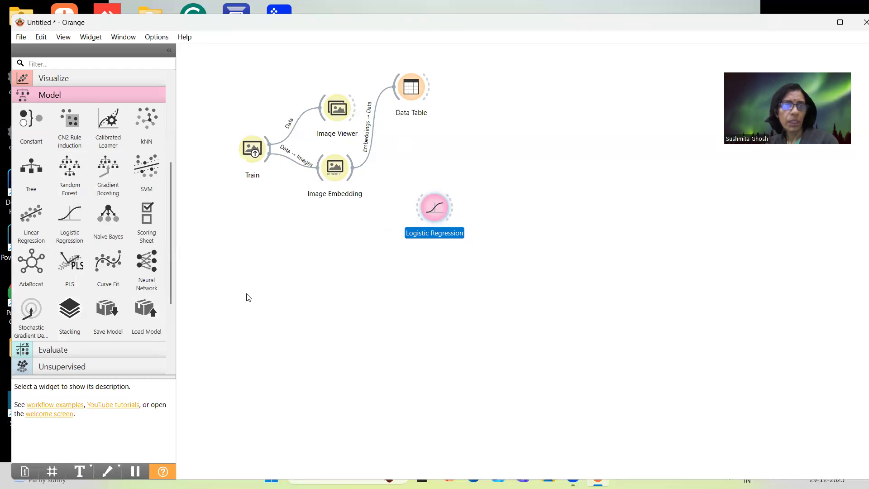
{"action": "left_click", "coordinate": [70, 171]}
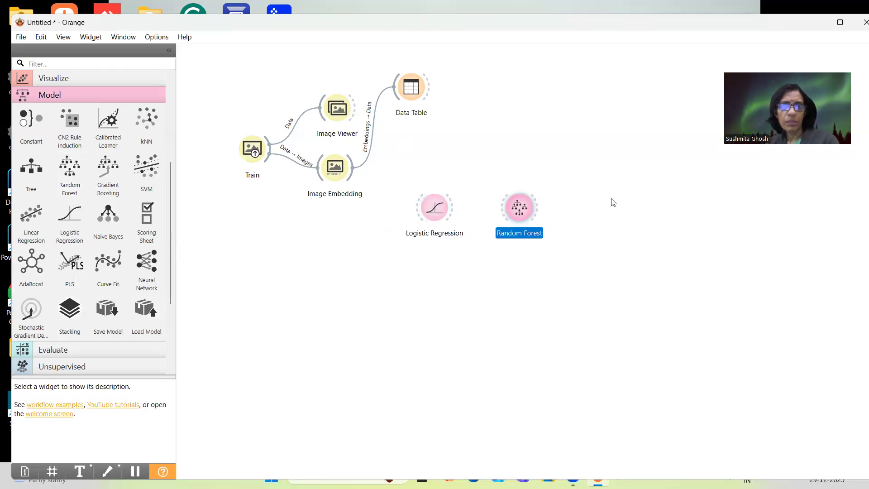
{"action": "left_click_drag", "start_coordinate": [523, 209], "coordinate": [439, 258]}
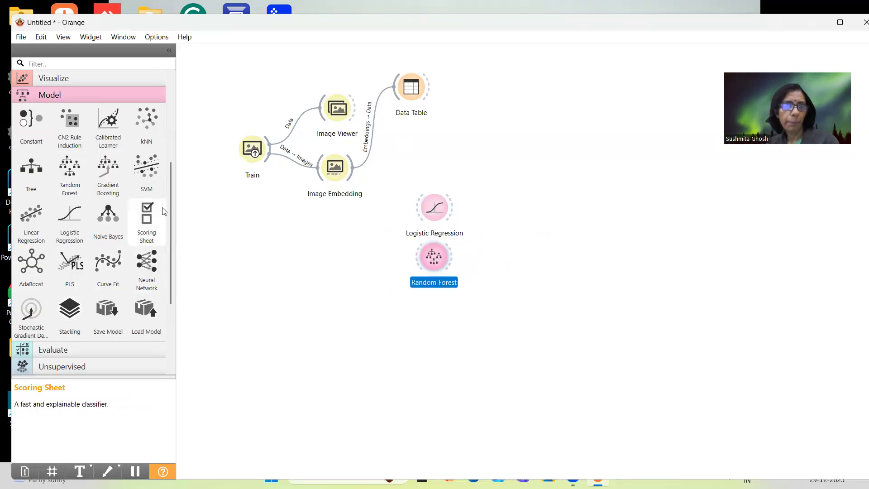
{"action": "left_click", "coordinate": [145, 173]}
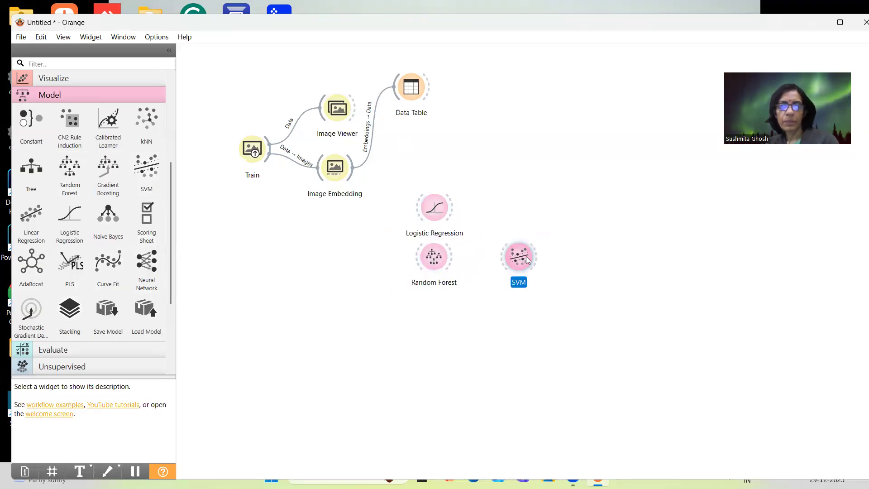
{"action": "left_click_drag", "start_coordinate": [527, 260], "coordinate": [438, 309]}
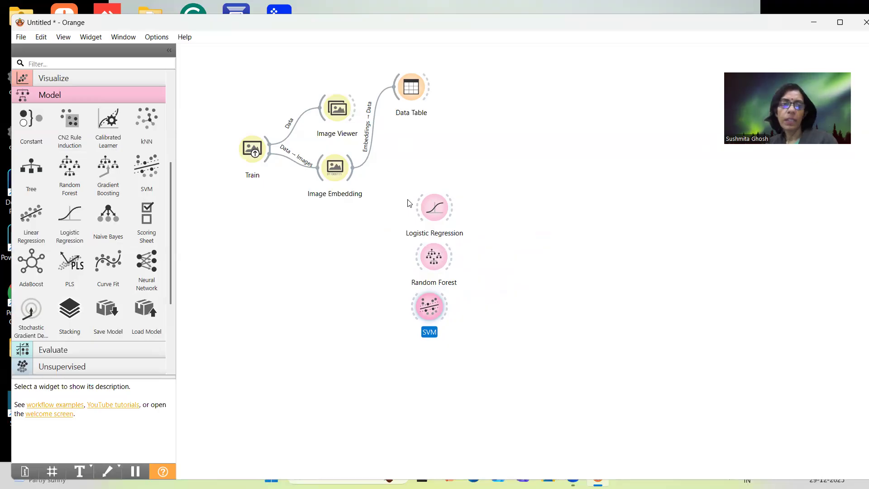
- Add Test and Score and Confusion Matrix widgets beyond the models, and connect Image Embedding's embeddings to Test and Score
{"action": "left_click", "coordinate": [82, 354]}
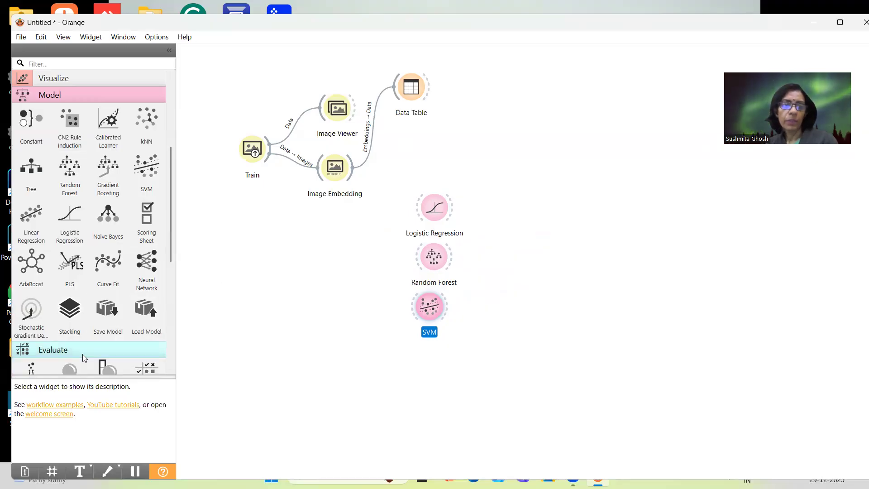
{"action": "left_click", "coordinate": [72, 97]}
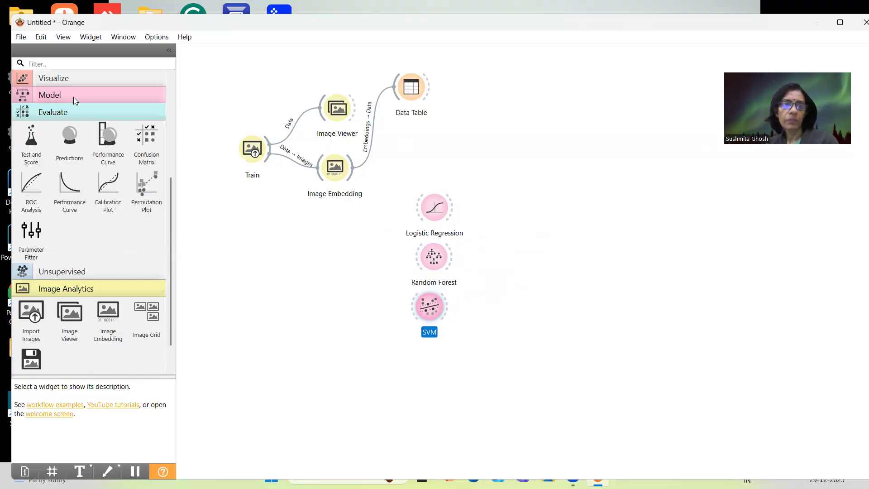
{"action": "left_click", "coordinate": [37, 131]}
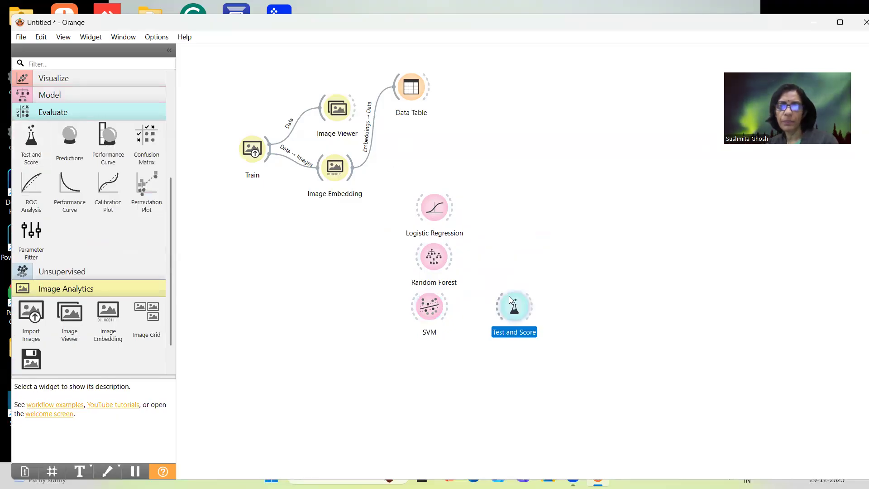
{"action": "left_click_drag", "start_coordinate": [509, 296], "coordinate": [559, 175]}
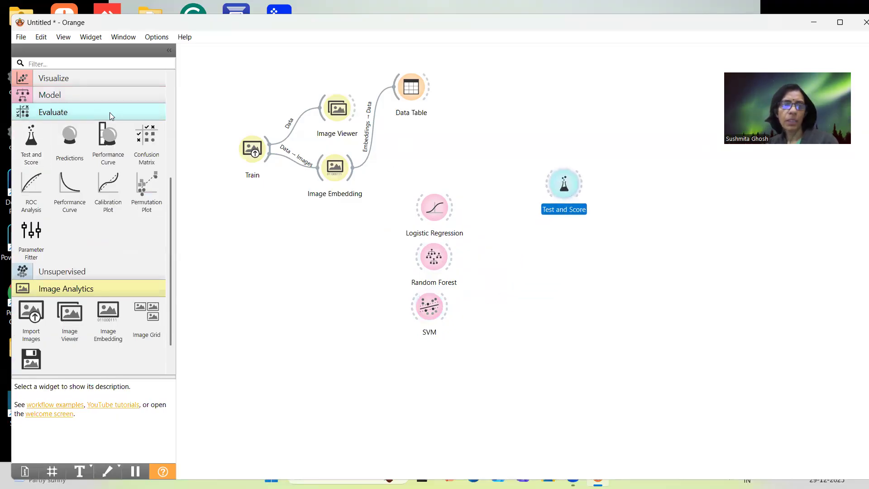
{"action": "left_click", "coordinate": [154, 144]}
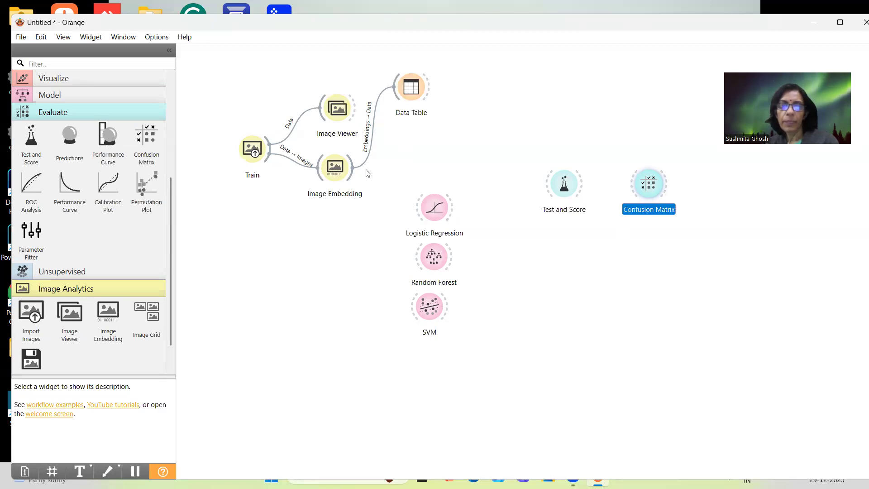
{"action": "left_click_drag", "start_coordinate": [351, 177], "coordinate": [547, 195]}
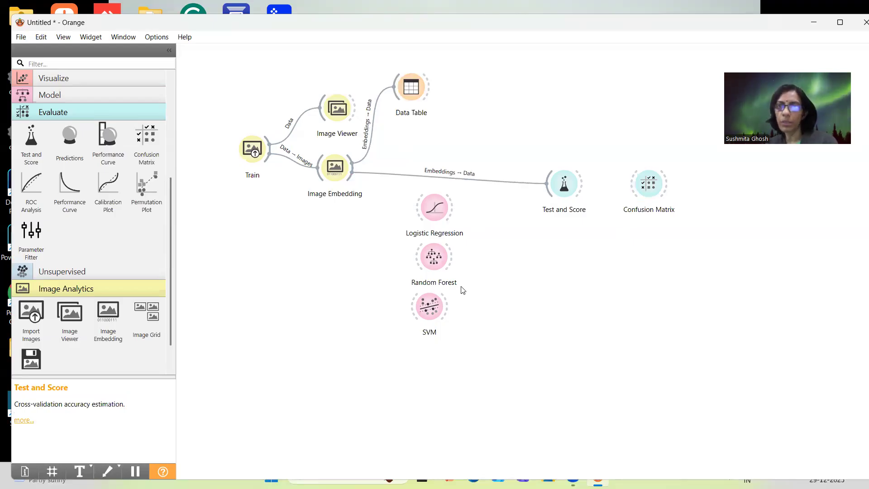
- Connect the Logistic Regression, Random Forest and SVM learners to Test and Score
{"action": "left_click_drag", "start_coordinate": [454, 212], "coordinate": [548, 189]}
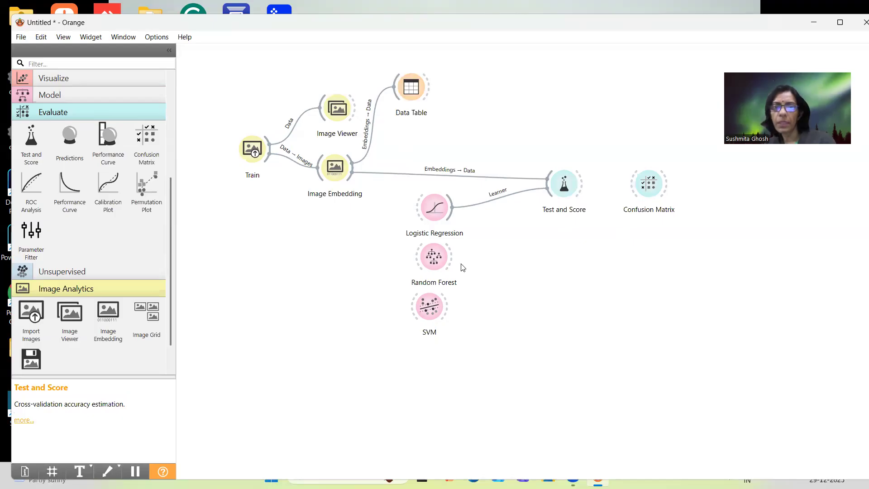
{"action": "left_click_drag", "start_coordinate": [453, 256], "coordinate": [552, 186]}
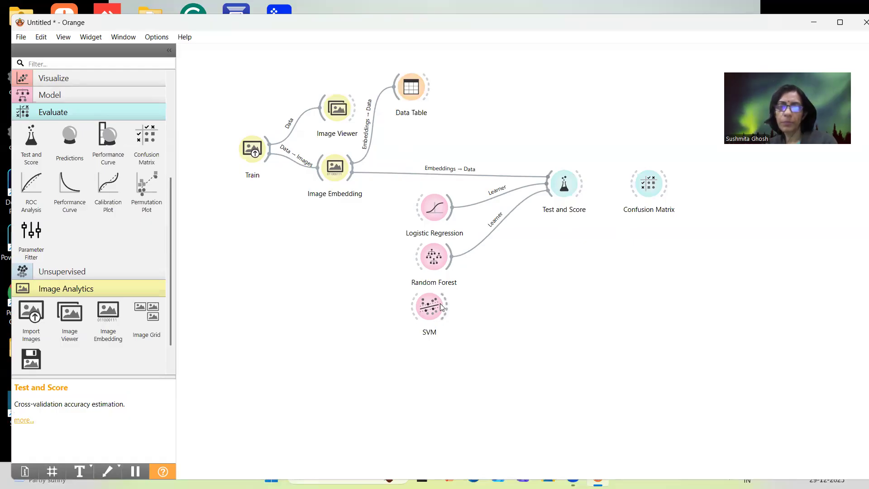
{"action": "left_click_drag", "start_coordinate": [448, 306], "coordinate": [552, 199]}
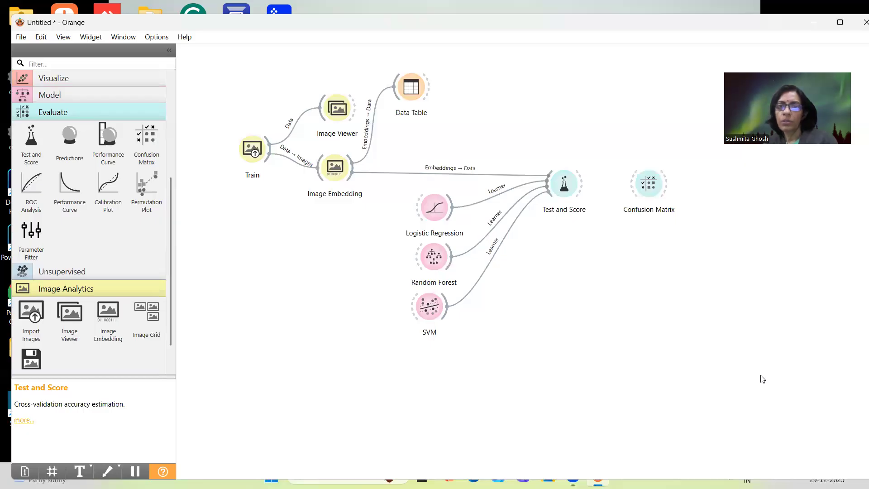
- Examine the cross-validation scores of the three models in Test and Score, and close the results
{"action": "double_click", "coordinate": [556, 179]}
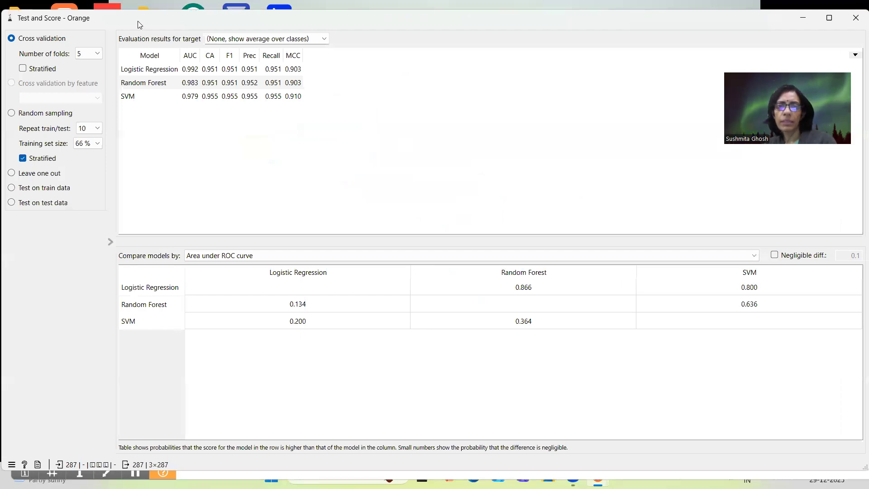
{"action": "left_click_drag", "start_coordinate": [139, 24], "coordinate": [396, 179]}
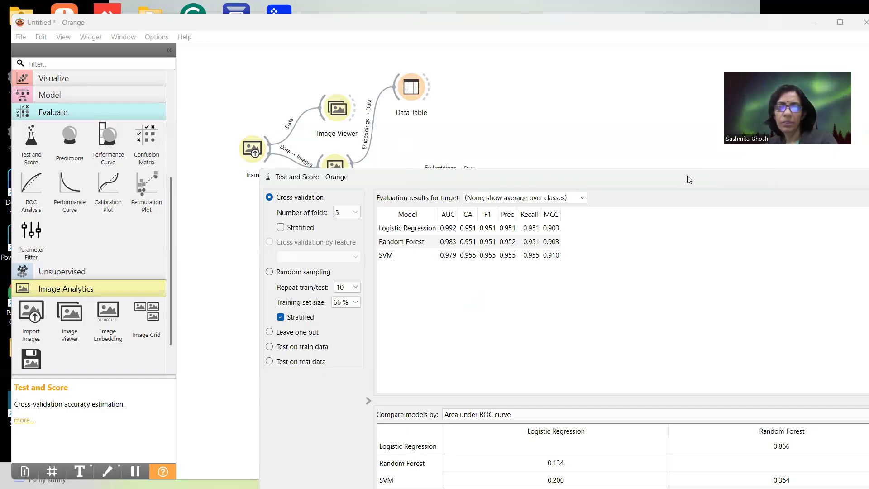
{"action": "left_click_drag", "start_coordinate": [687, 176], "coordinate": [398, 216]}
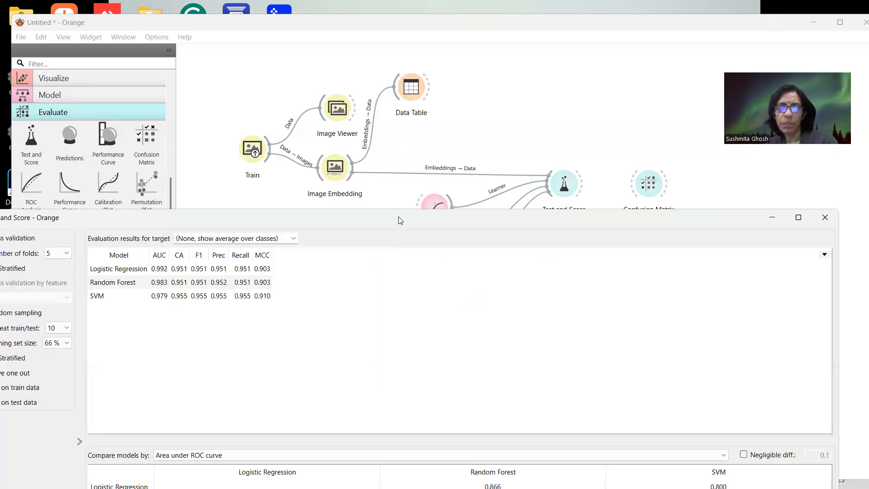
{"action": "left_click", "coordinate": [823, 222]}
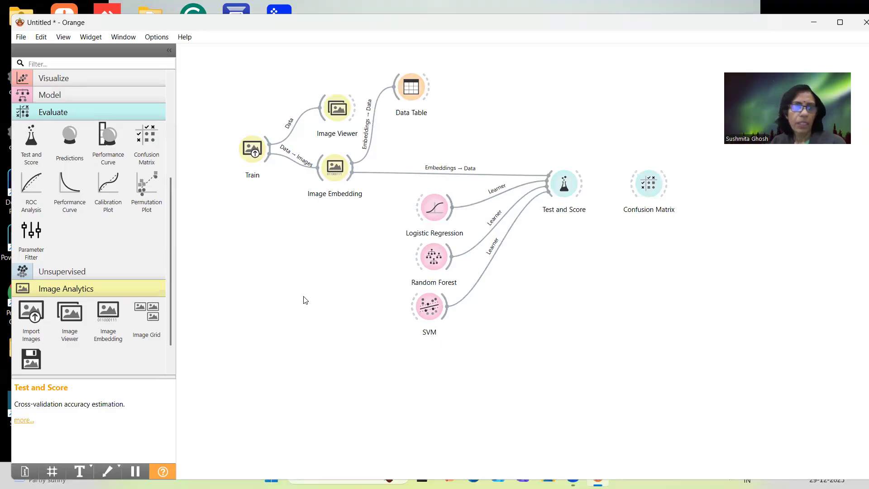
- Add a Tree model near SVM, connect it to Test and Score, and review its evaluation scores
{"action": "left_click", "coordinate": [92, 94]}
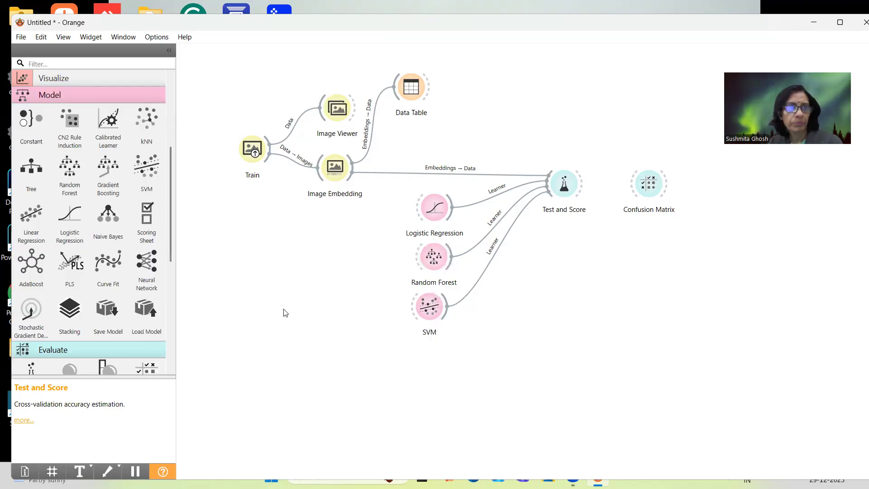
{"action": "left_click", "coordinate": [36, 171]}
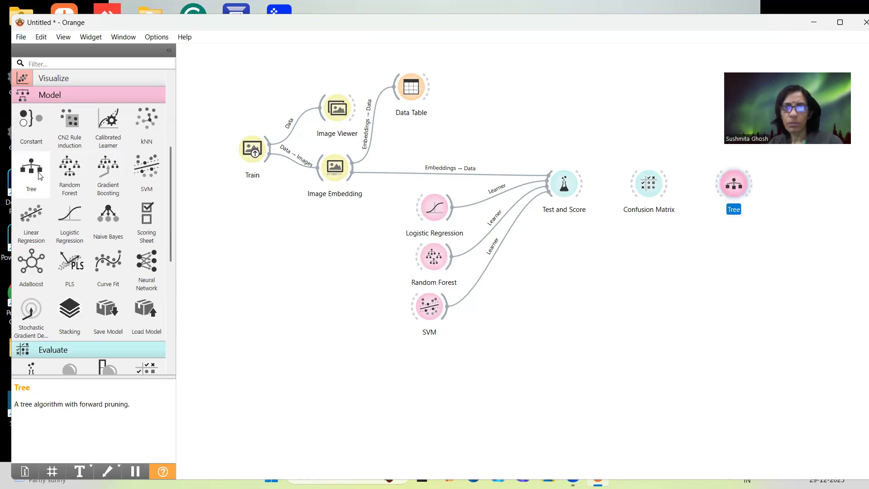
{"action": "left_click_drag", "start_coordinate": [733, 186], "coordinate": [551, 201]}
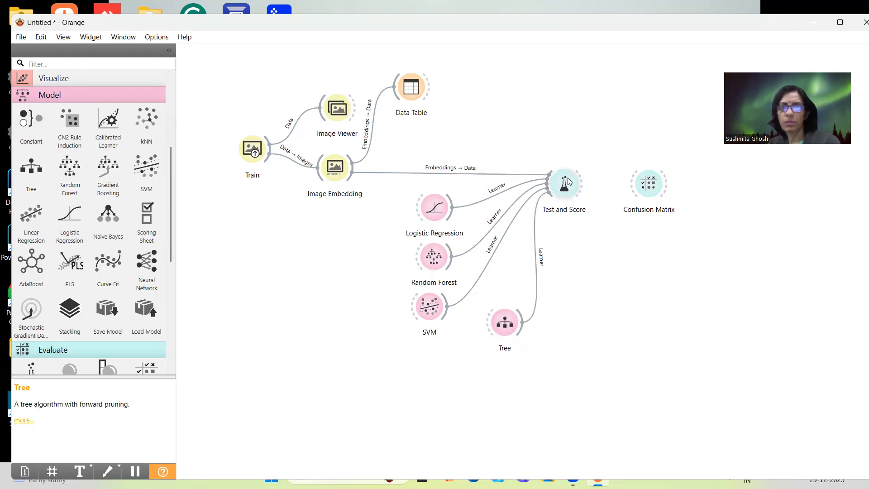
{"action": "double_click", "coordinate": [565, 184]}
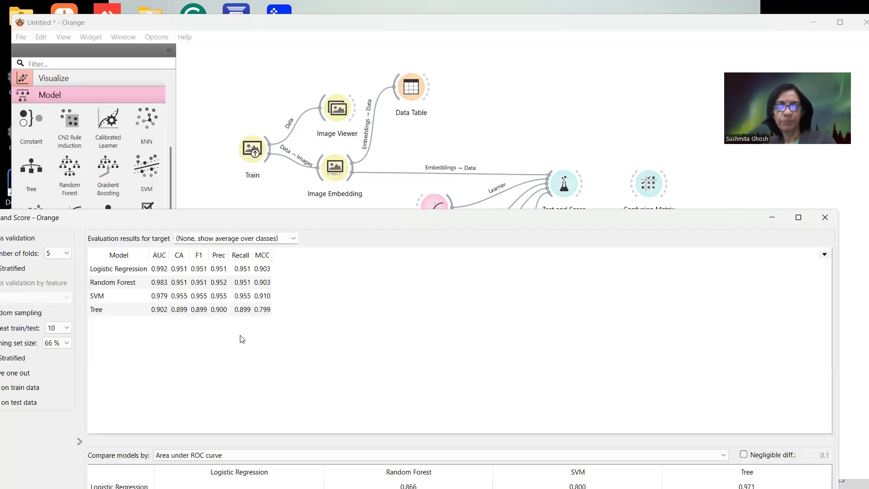
{"action": "left_click", "coordinate": [825, 218]}
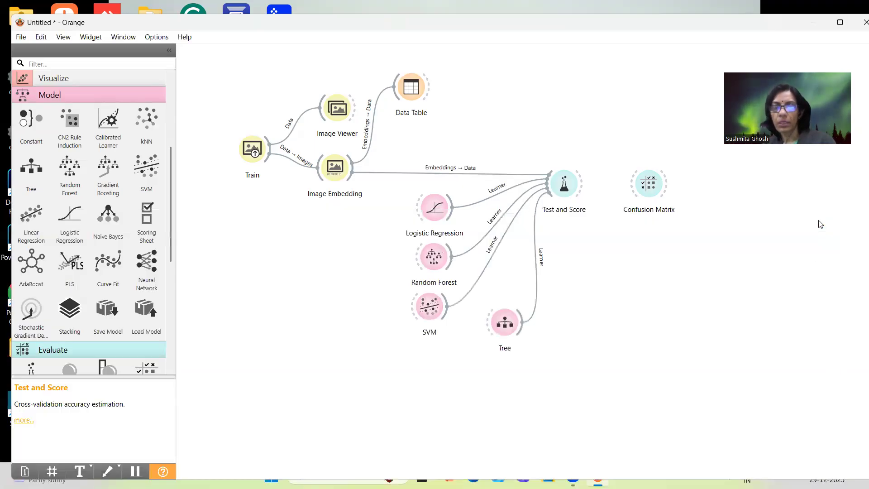
- Connect Test and Score to Confusion Matrix, and examine the matrices for Logistic Regression, Random Forest, SVM and Tree
{"action": "left_click_drag", "start_coordinate": [583, 183], "coordinate": [648, 183]}
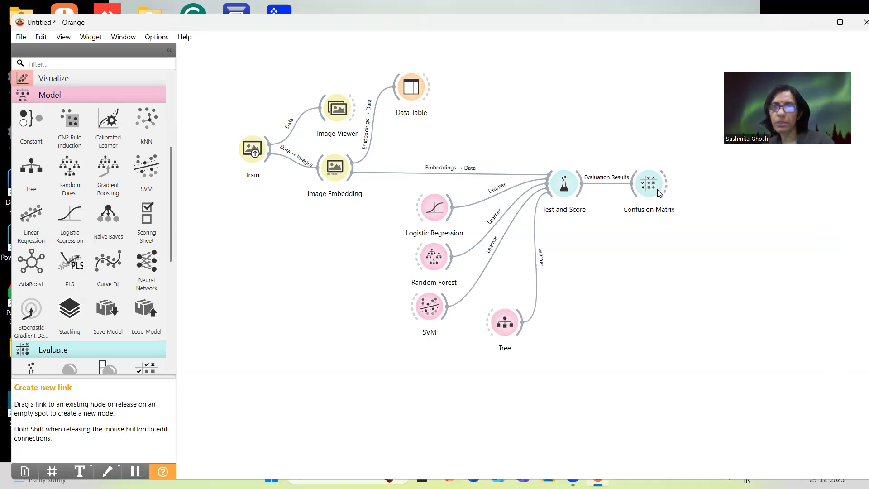
{"action": "double_click", "coordinate": [659, 193]}
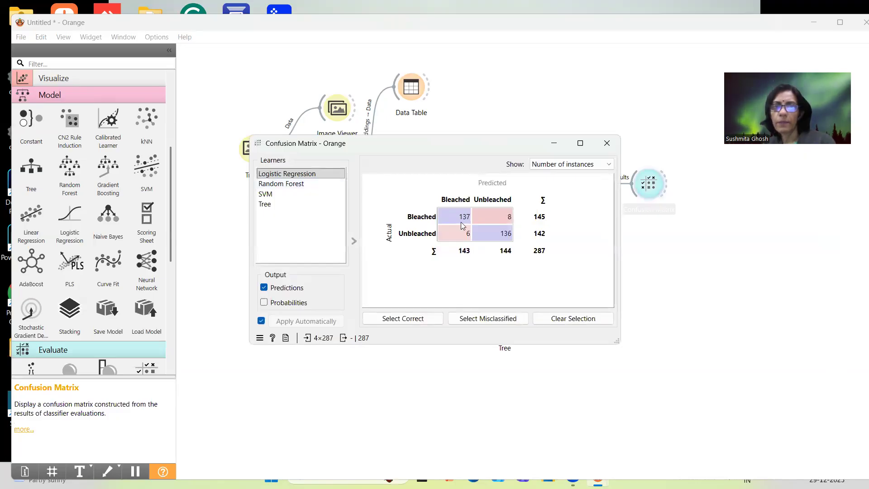
{"action": "mouse_move", "coordinate": [466, 223]}
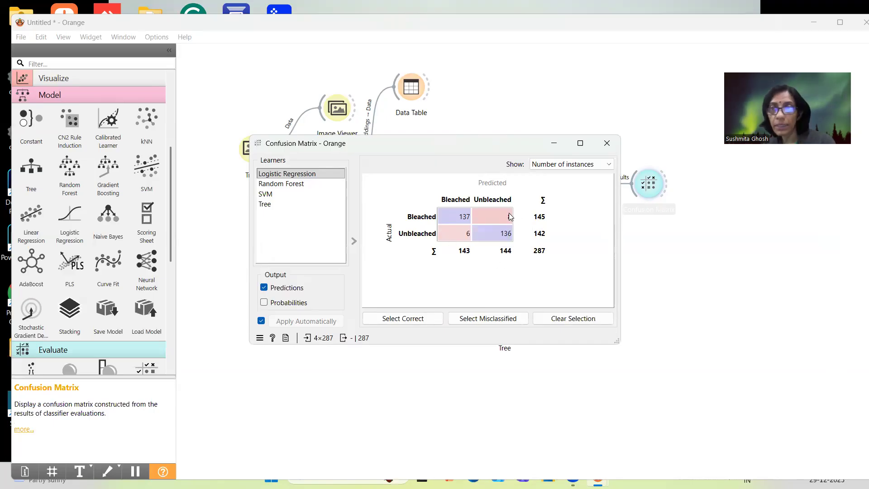
{"action": "mouse_move", "coordinate": [504, 233]}
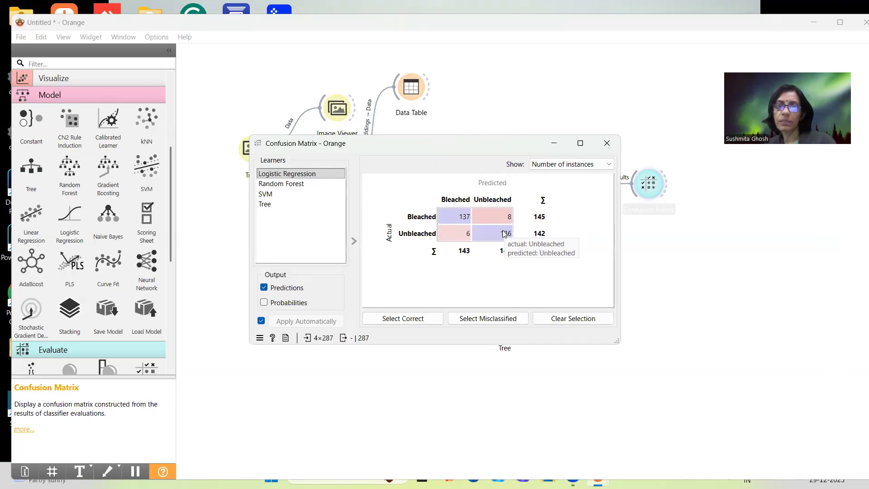
{"action": "left_click", "coordinate": [322, 176]}
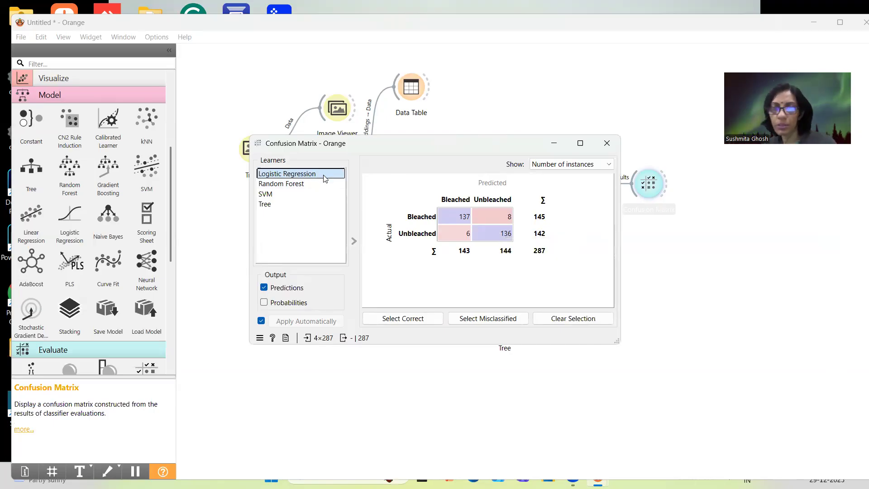
{"action": "left_click", "coordinate": [281, 184]}
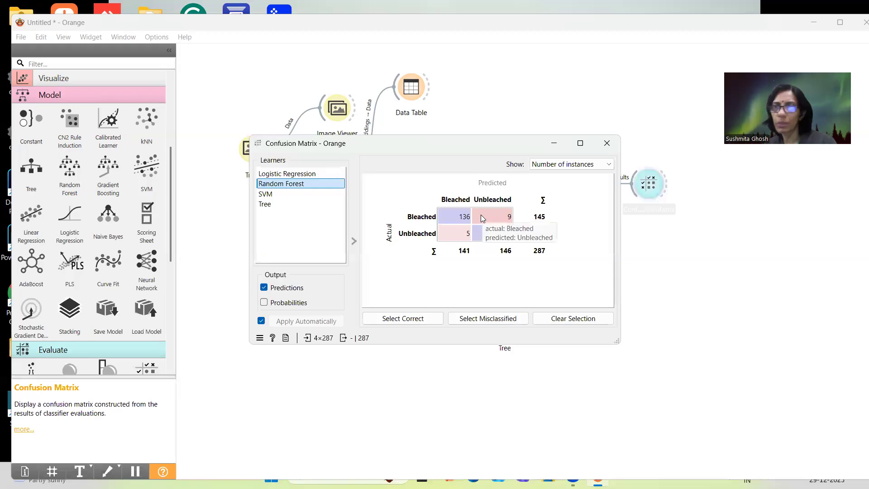
{"action": "left_click", "coordinate": [292, 196]}
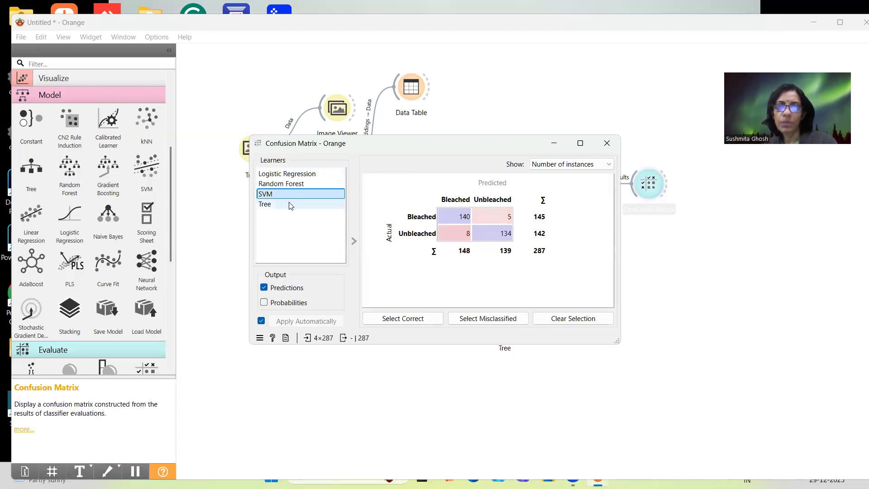
{"action": "left_click", "coordinate": [290, 204]}
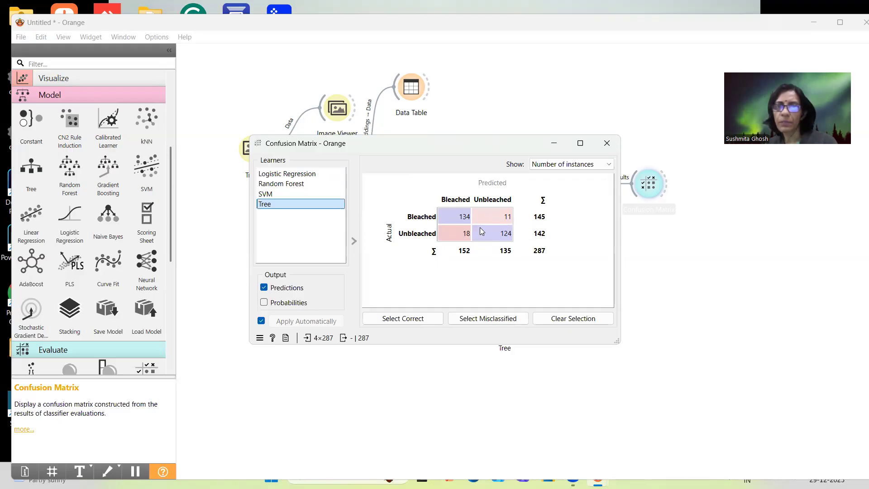
{"action": "mouse_move", "coordinate": [510, 222]}
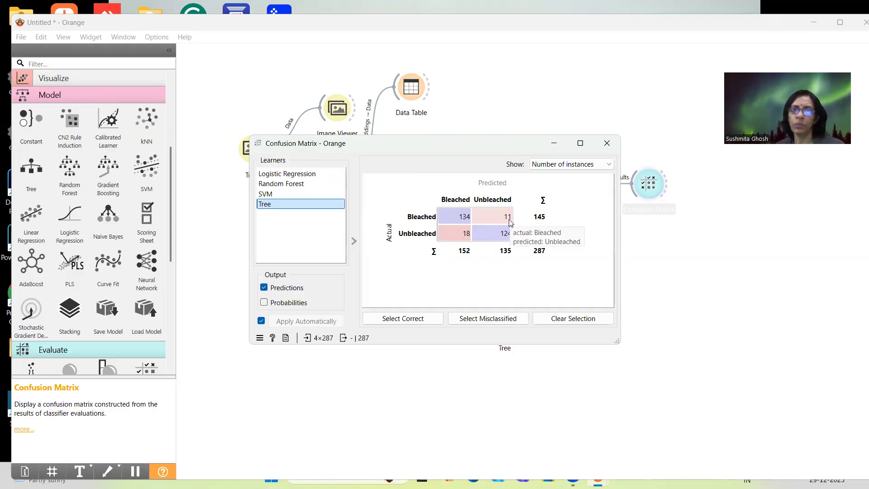
{"action": "left_click", "coordinate": [607, 143]}
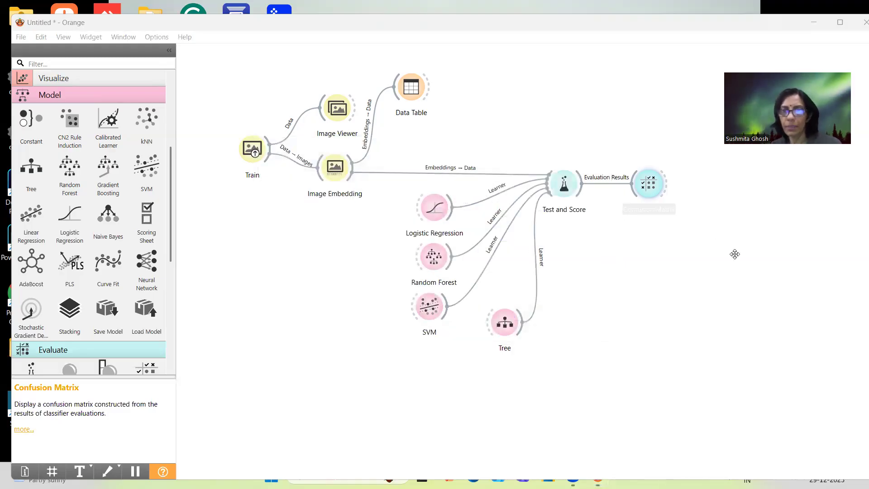
{"action": "left_click", "coordinate": [809, 288]}
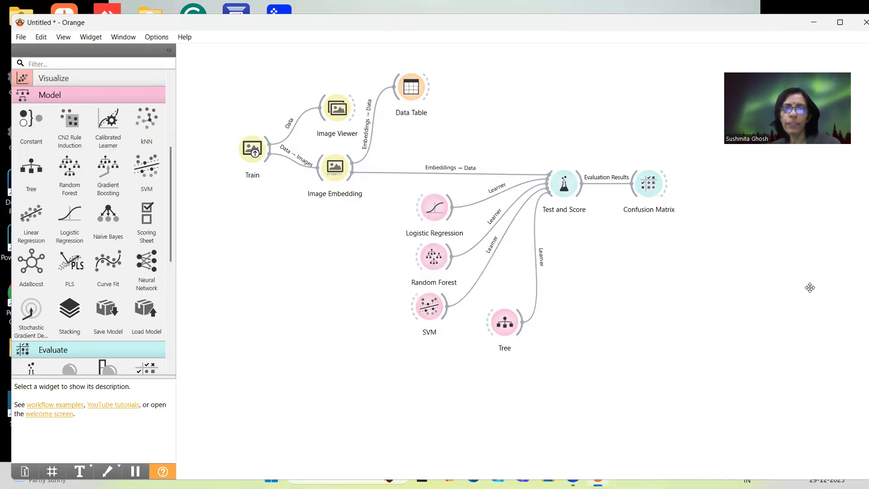
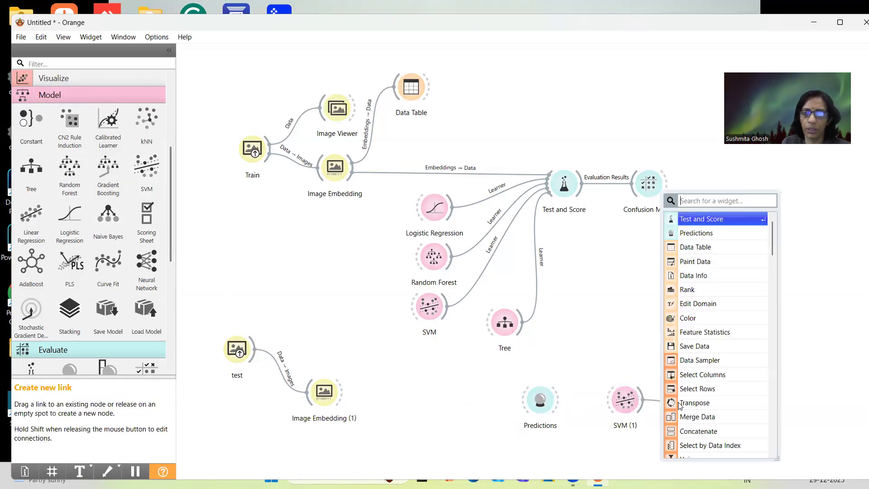
- Connect Image Embedding (1) and SVM (1) to Predictions, and feed SVM (1) with the embeddings from the Train images
{"action": "left_click", "coordinate": [656, 390]}
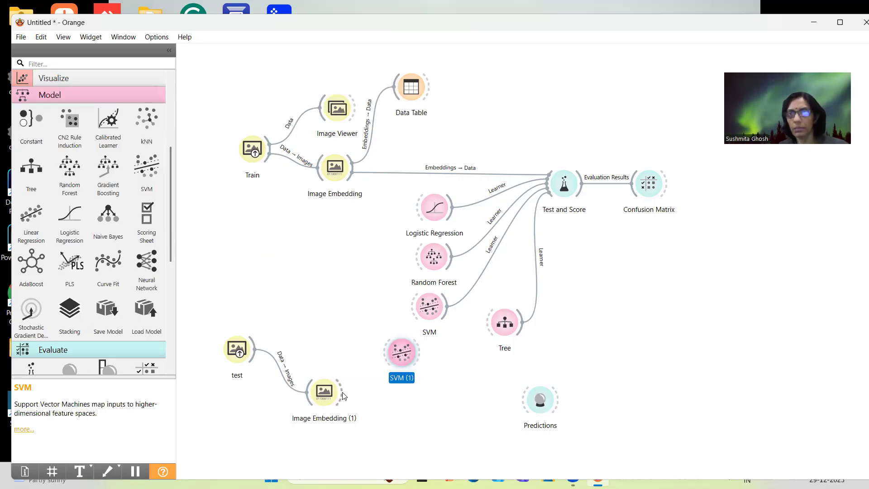
{"action": "left_click_drag", "start_coordinate": [343, 396], "coordinate": [542, 403]}
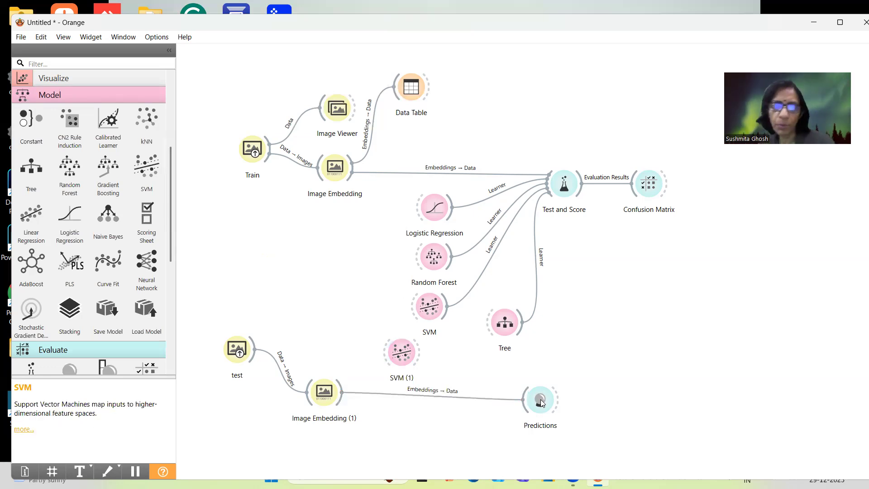
{"action": "left_click_drag", "start_coordinate": [348, 179], "coordinate": [394, 347]}
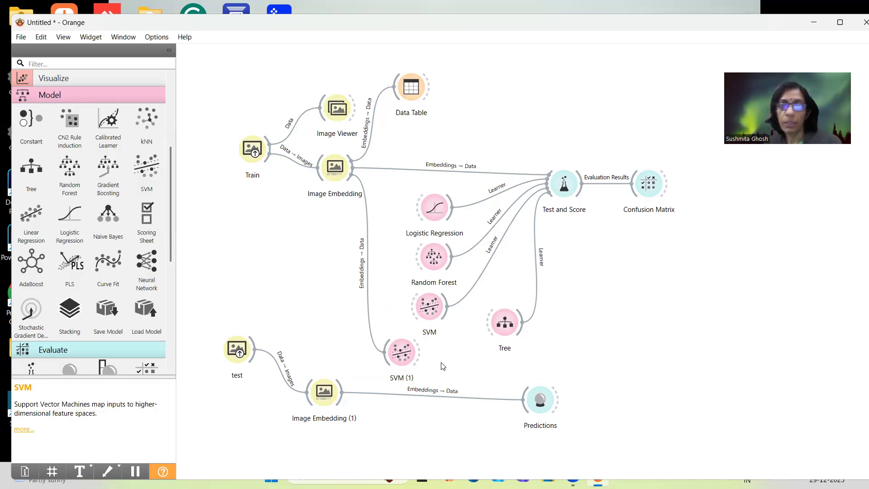
{"action": "left_click_drag", "start_coordinate": [418, 360], "coordinate": [522, 394]}
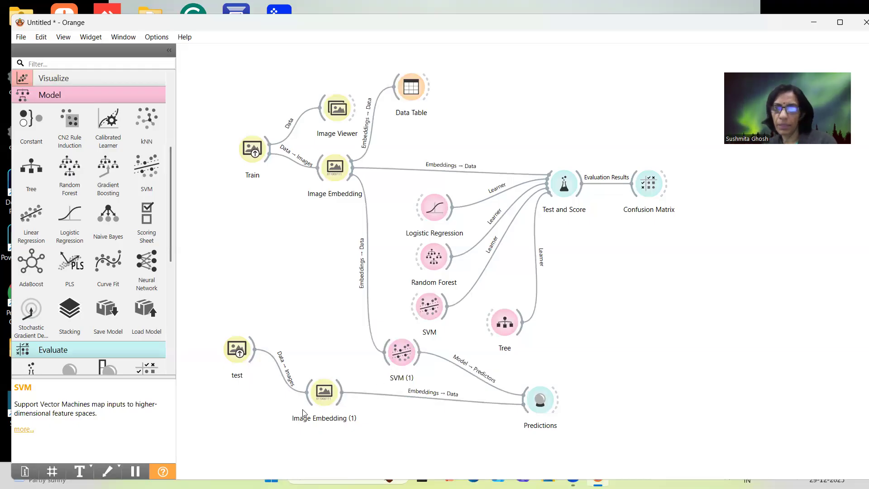
- Open the Predictions results for the test images, and move their window aside to uncover the workflow
{"action": "double_click", "coordinate": [545, 401]}
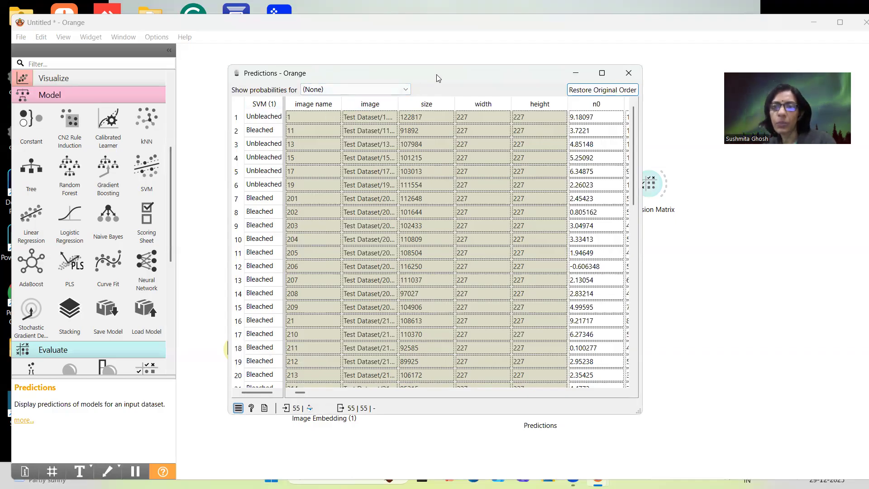
{"action": "left_click_drag", "start_coordinate": [437, 75], "coordinate": [618, 137]}
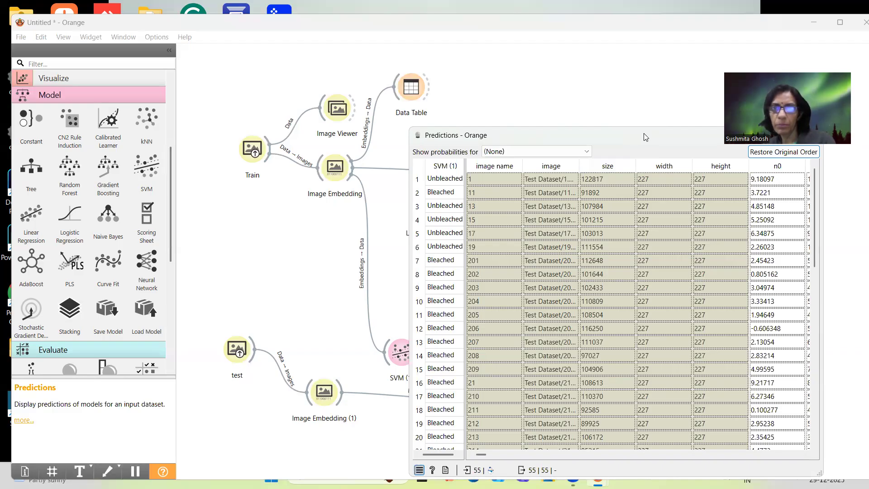
{"action": "left_click_drag", "start_coordinate": [643, 133], "coordinate": [754, 32]}
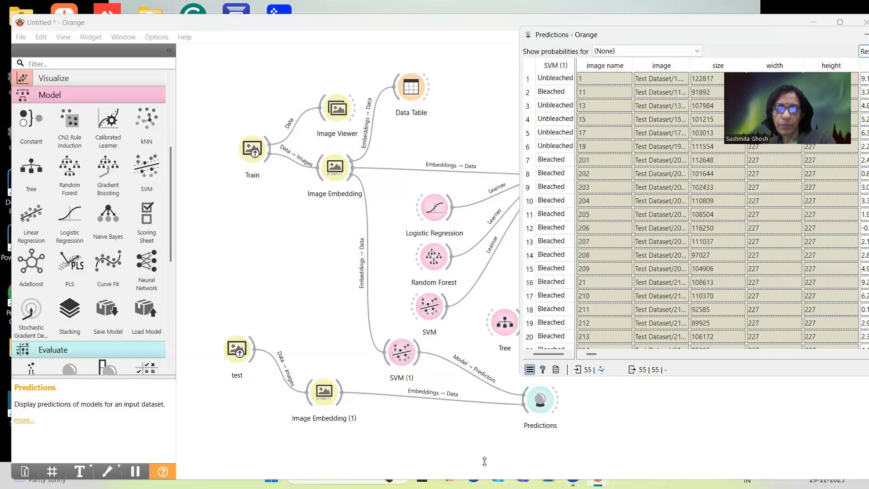
- Reduce the Orange window's height and width to uncover the desktop, and bring the Predictions window back to the front
{"action": "left_click_drag", "start_coordinate": [485, 461], "coordinate": [485, 423]}
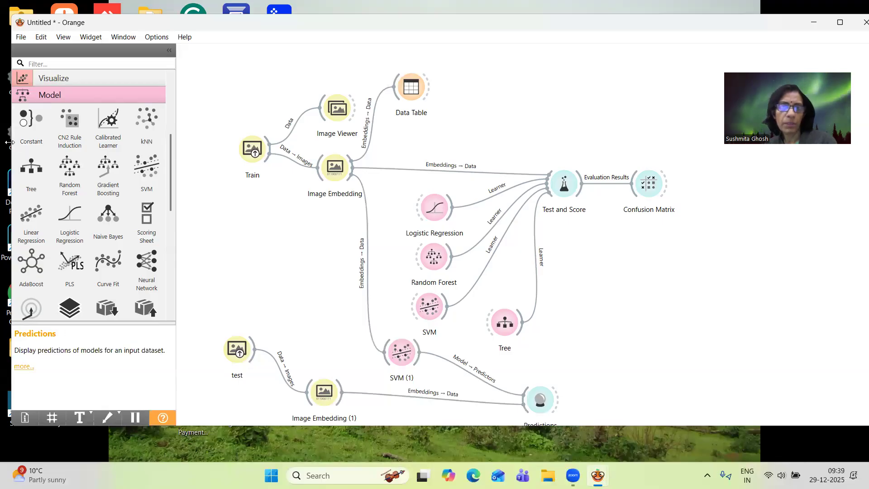
{"action": "left_click_drag", "start_coordinate": [9, 143], "coordinate": [393, 155]}
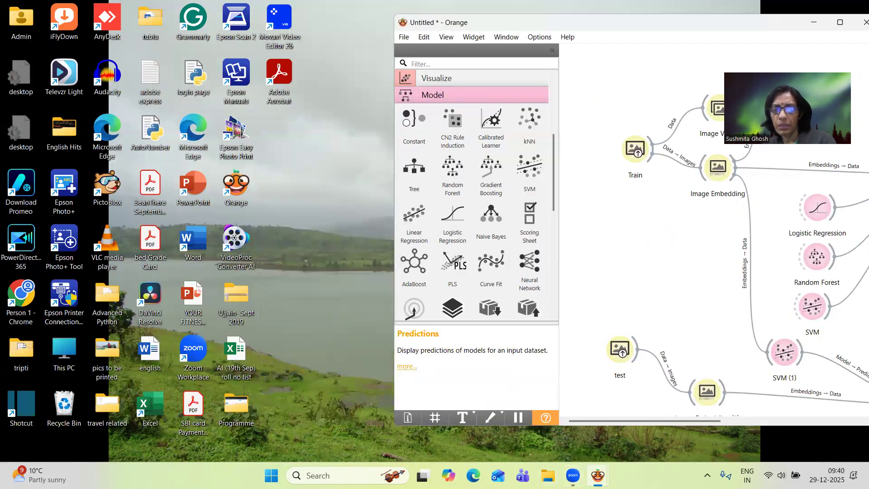
{"action": "mouse_move", "coordinate": [597, 475]}
{"action": "left_click", "coordinate": [638, 412]}
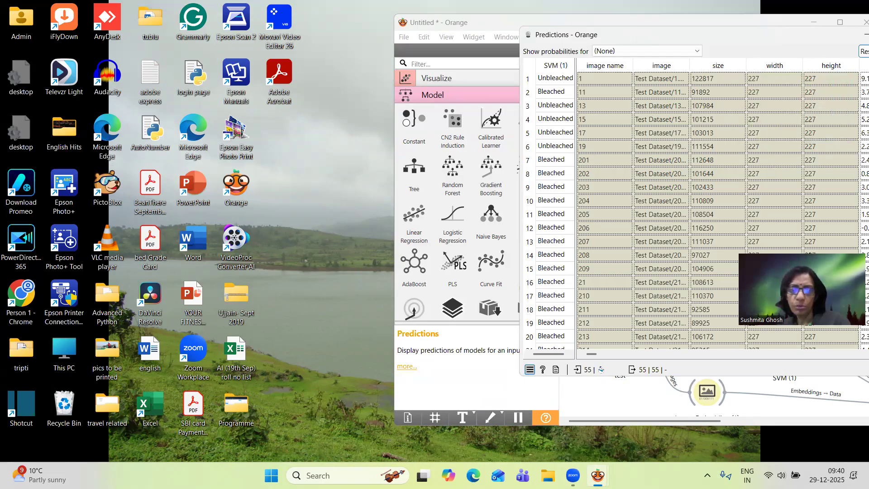
- Switch to File Explorer, open PRACTICAL FILE > CV > Coral Bleach (classification) > Coral Bleach Test data > Test Dataset, and reduce the window to show the predictions too
{"action": "left_click", "coordinate": [548, 474]}
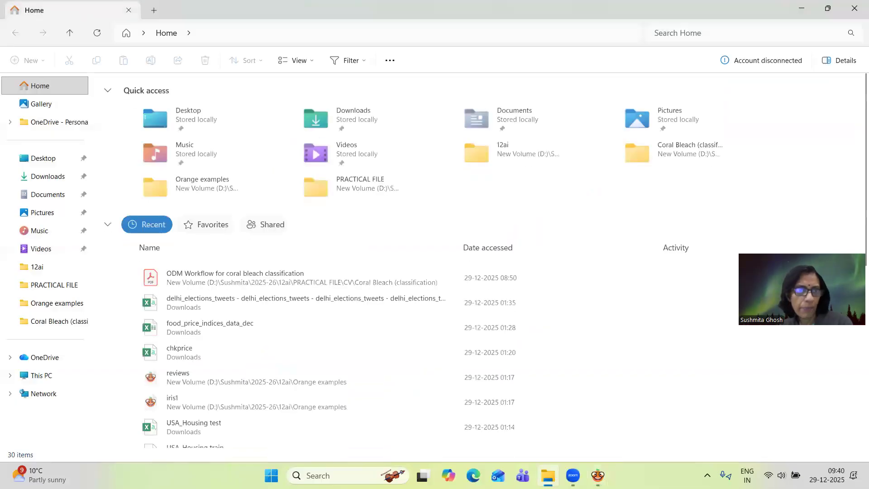
{"action": "double_click", "coordinate": [379, 183]}
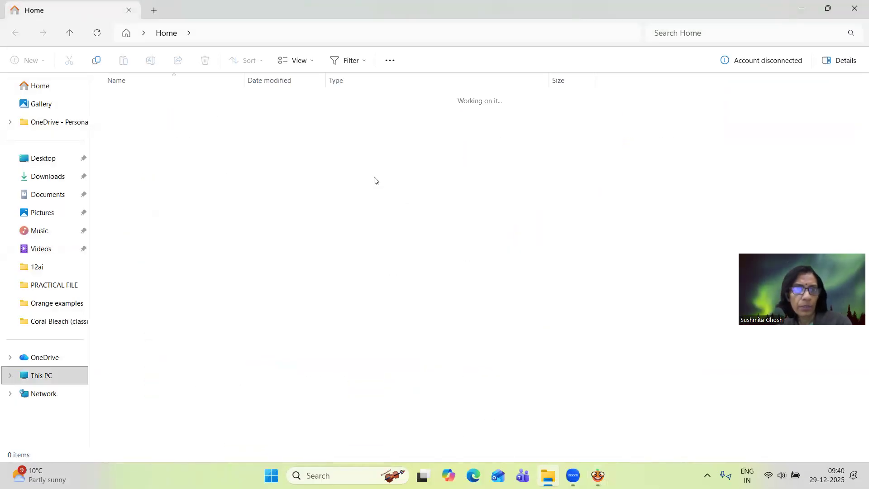
{"action": "double_click", "coordinate": [161, 98]}
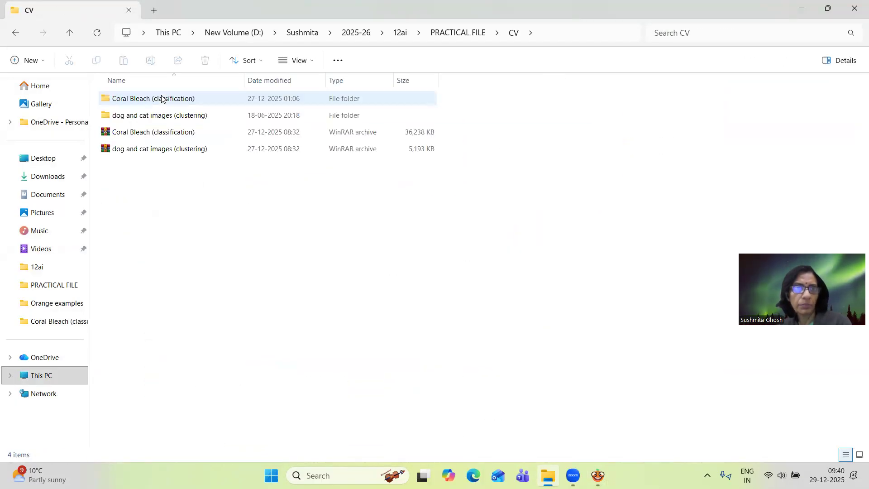
{"action": "double_click", "coordinate": [161, 98]}
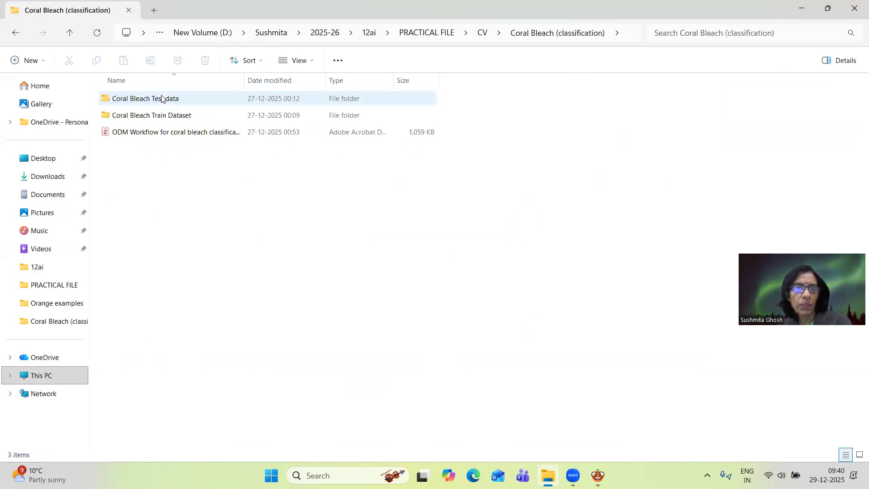
{"action": "double_click", "coordinate": [168, 101]}
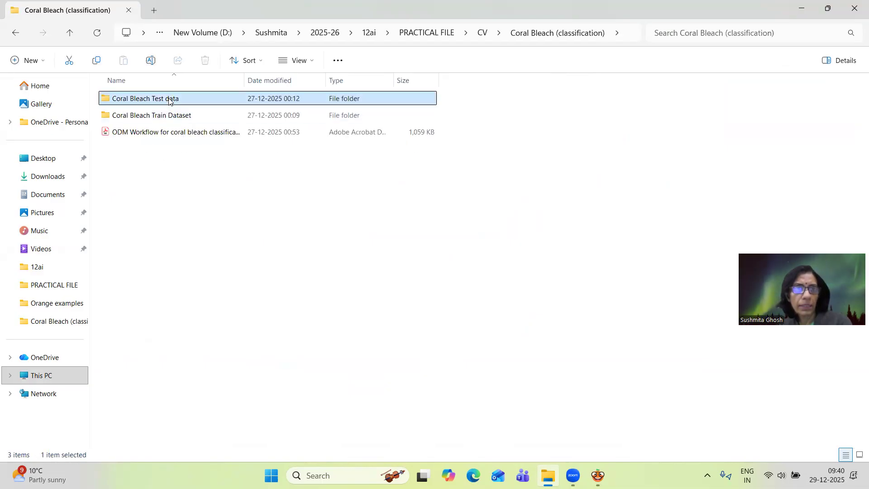
{"action": "double_click", "coordinate": [167, 99]}
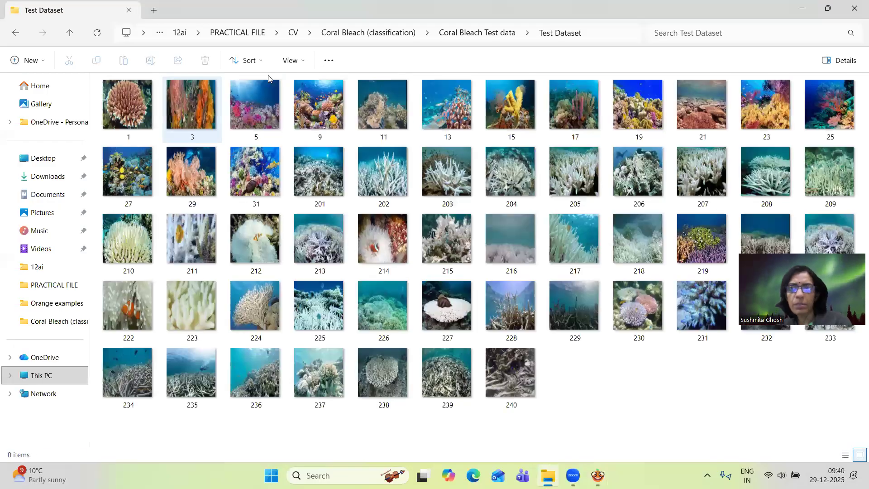
{"action": "left_click", "coordinate": [830, 9]}
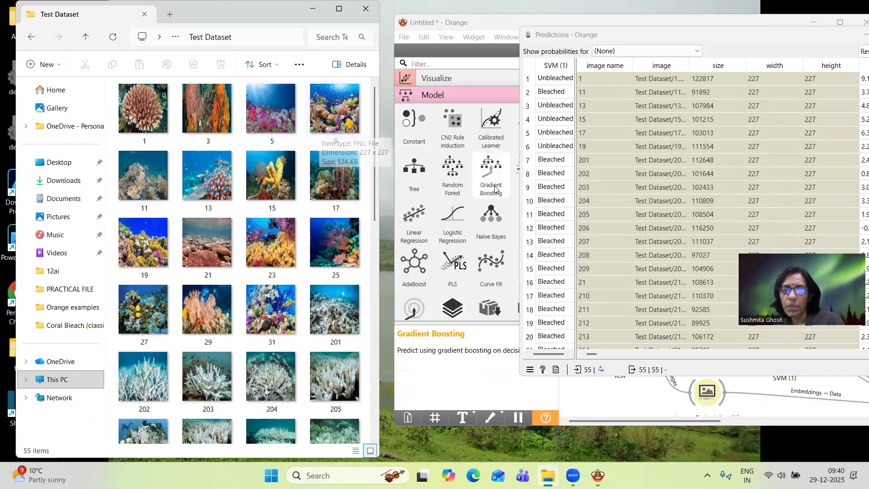
- Move the Predictions window next to the test images, compare the SVM (1) labels with the images through the last row, and close the predictions
{"action": "left_click", "coordinate": [795, 44]}
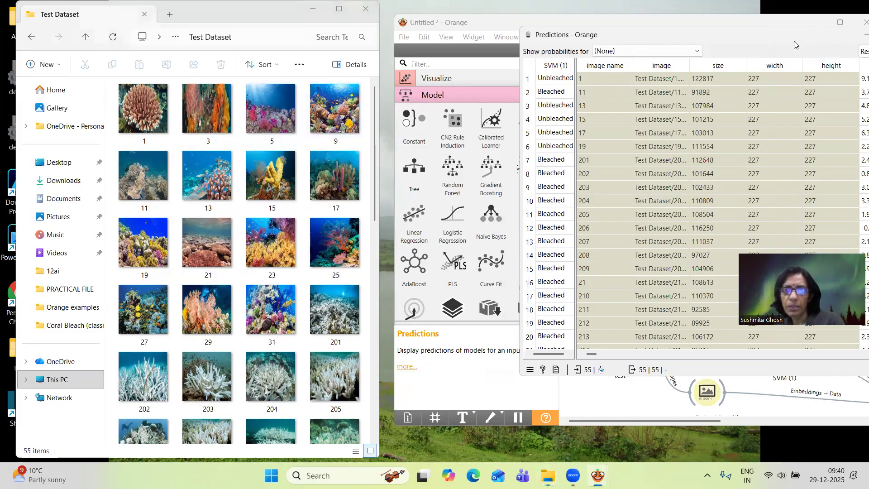
{"action": "left_click_drag", "start_coordinate": [796, 44], "coordinate": [665, 66]}
{"action": "left_click_drag", "start_coordinate": [795, 136], "coordinate": [802, 239]}
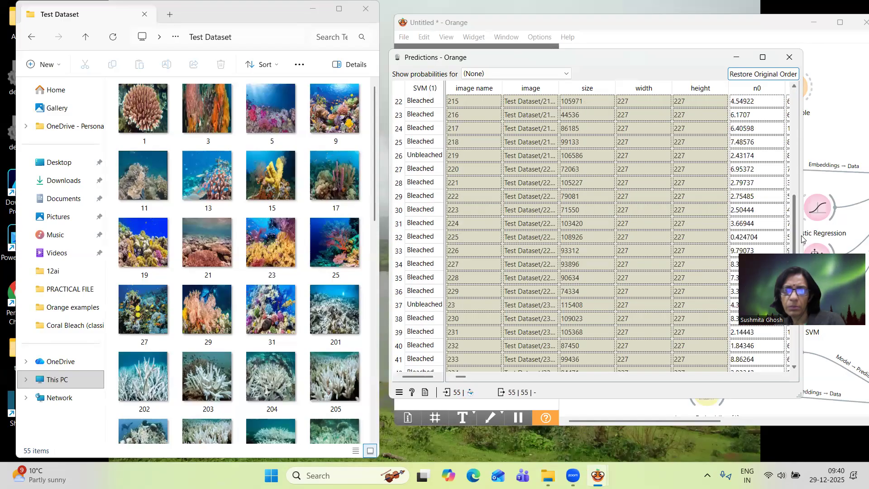
{"action": "scroll", "coordinate": [802, 238], "scroll_direction": "down", "scroll_amount": 5}
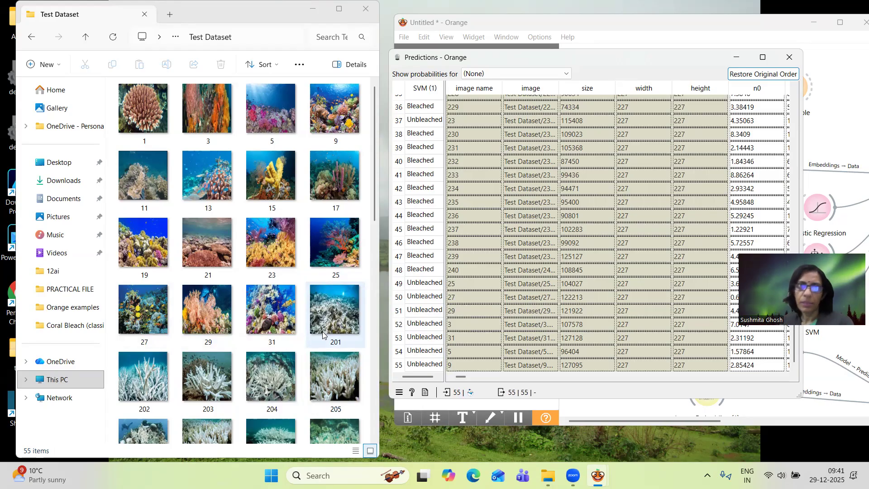
{"action": "left_click", "coordinate": [168, 10]}
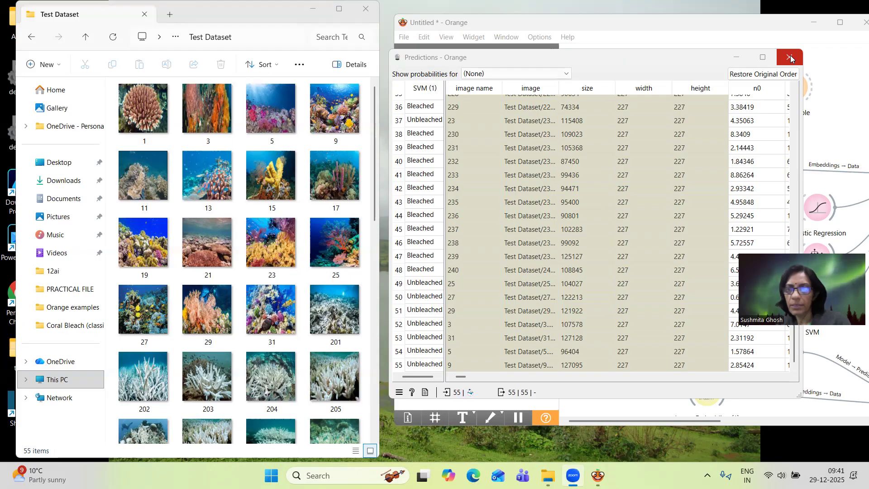
{"action": "left_click", "coordinate": [790, 57]}
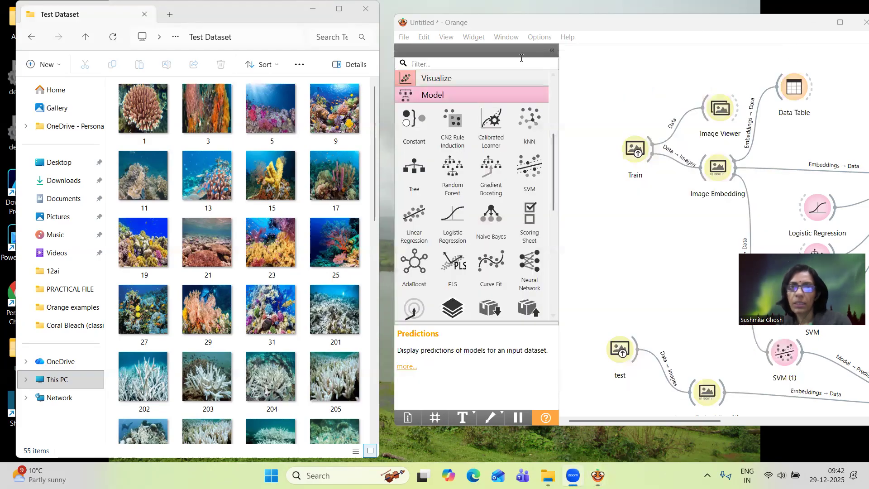